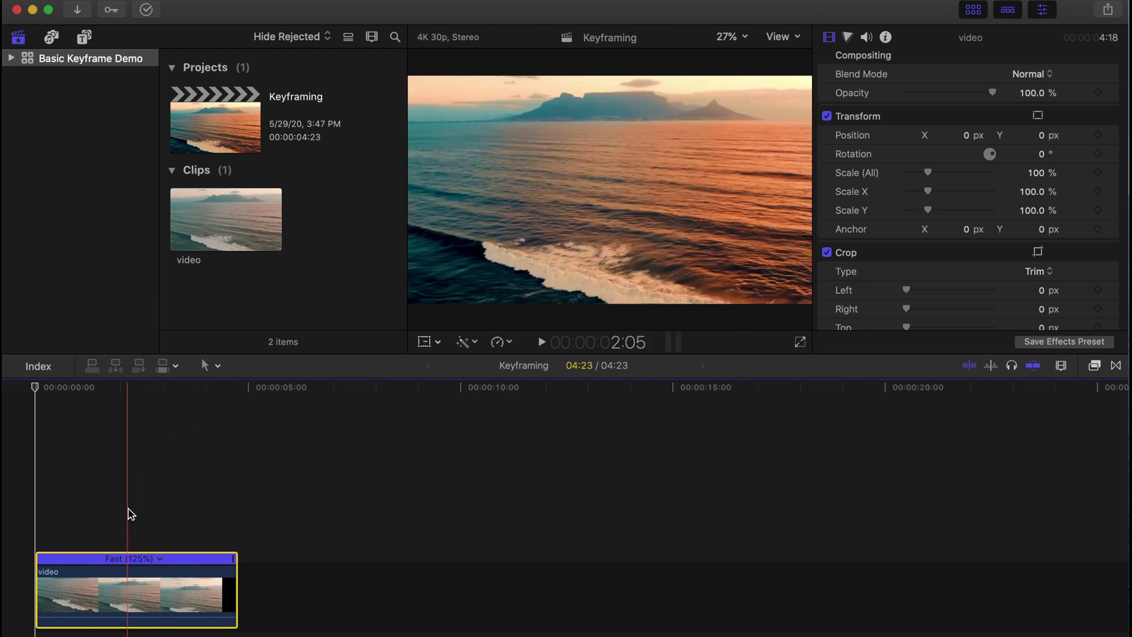
Step: Park the playhead at 3:27 in the ocean clip and preview the footage from 2:15 to 3:27
{"action": "left_click", "coordinate": [49, 495]}
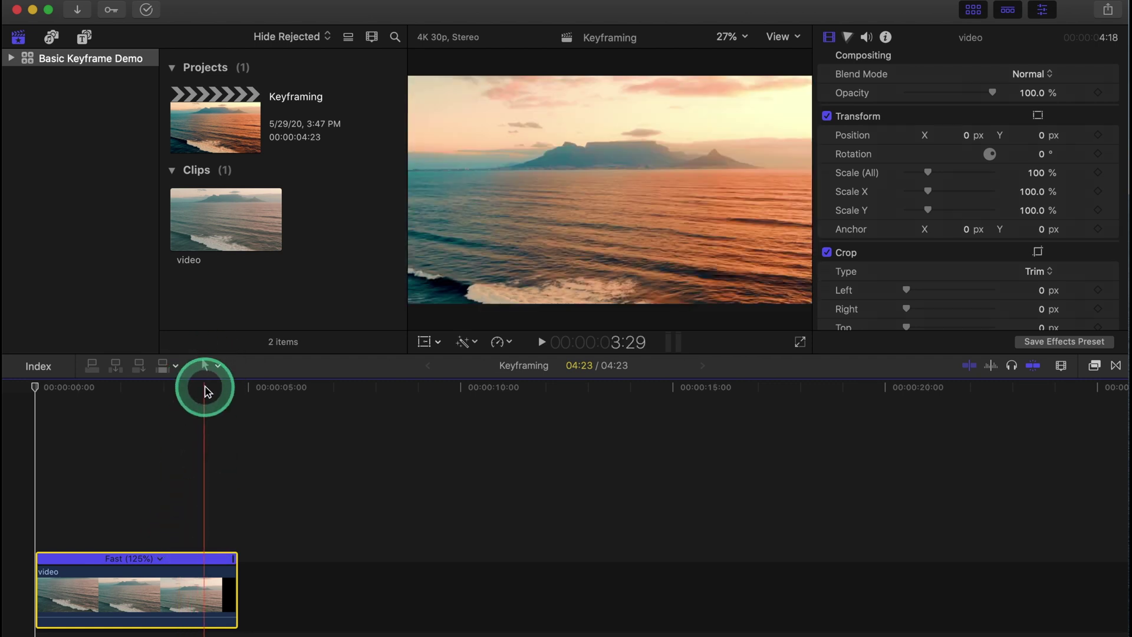
{"action": "left_click", "coordinate": [204, 387]}
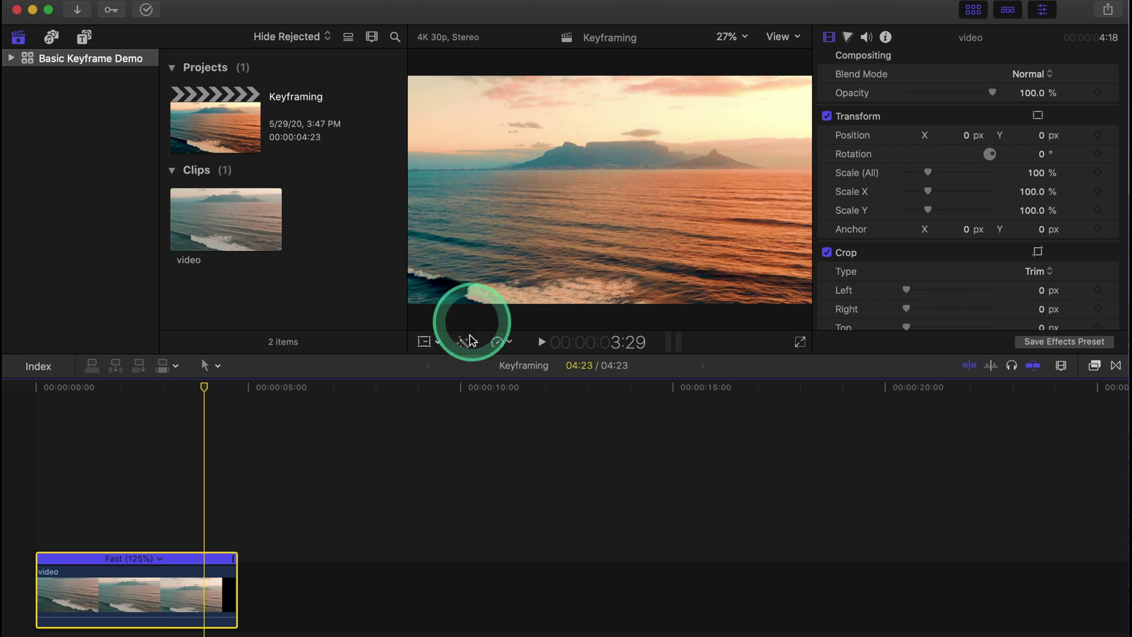
{"action": "left_click", "coordinate": [171, 398]}
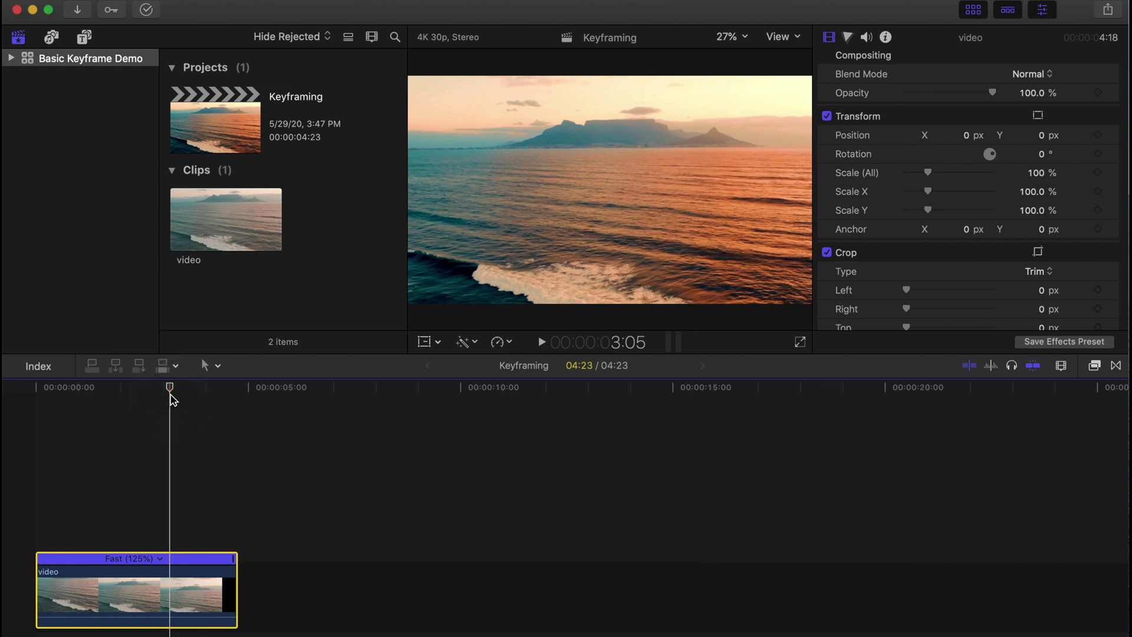
{"action": "left_click", "coordinate": [201, 390]}
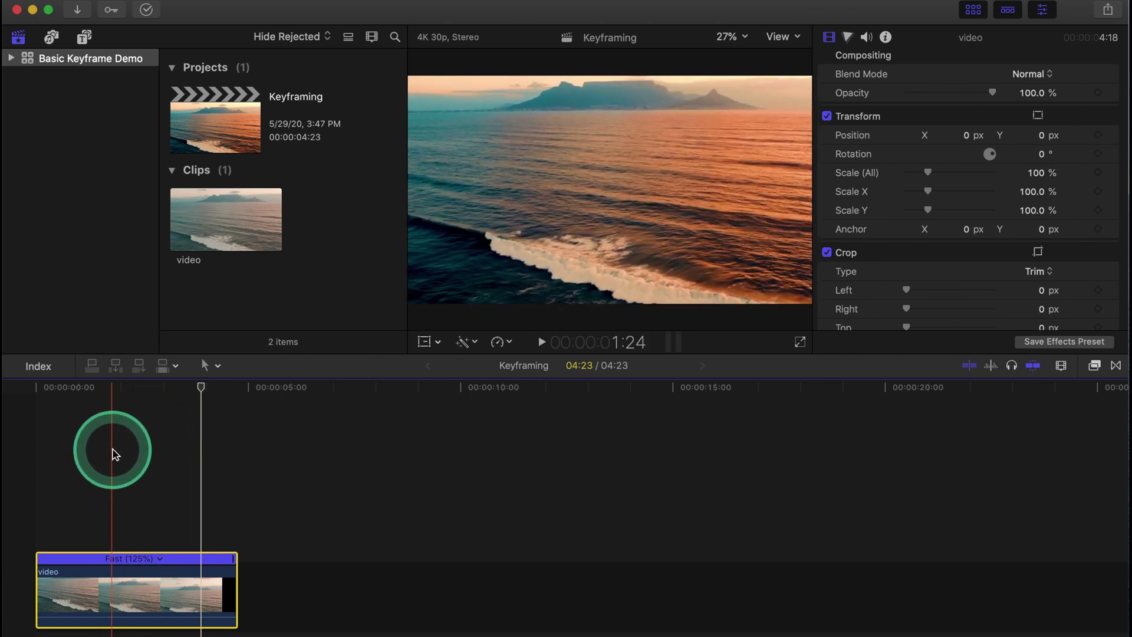
{"action": "left_click_drag", "start_coordinate": [144, 453], "coordinate": [200, 463]}
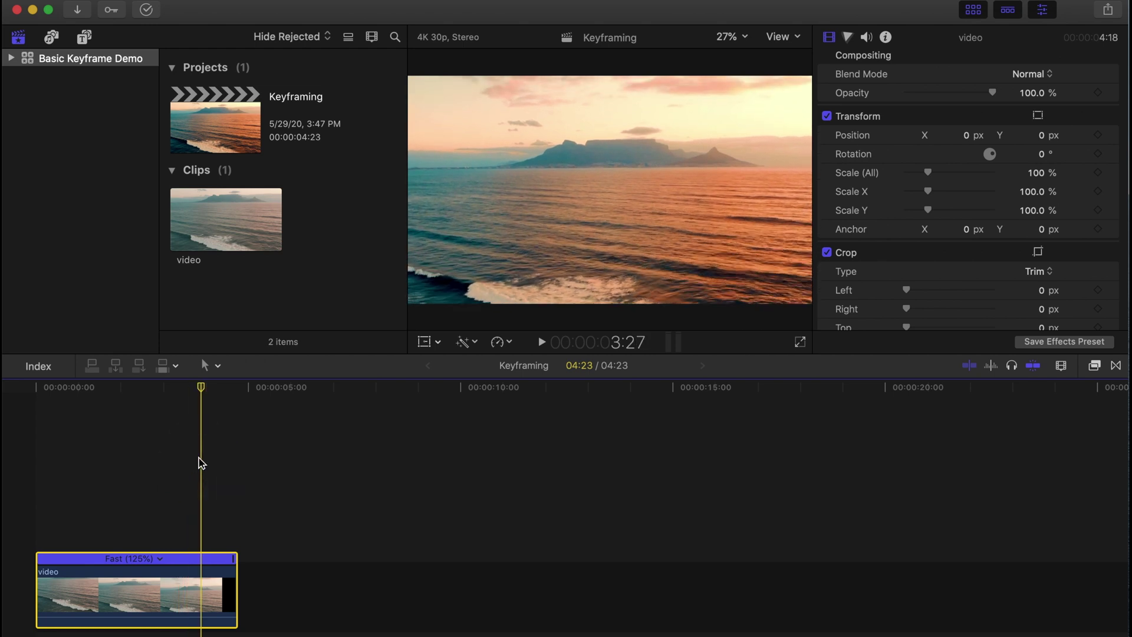
Step: Add a Custom 3D title above the ocean clip reading 'CAPE TOWN'
{"action": "left_click", "coordinate": [86, 39]}
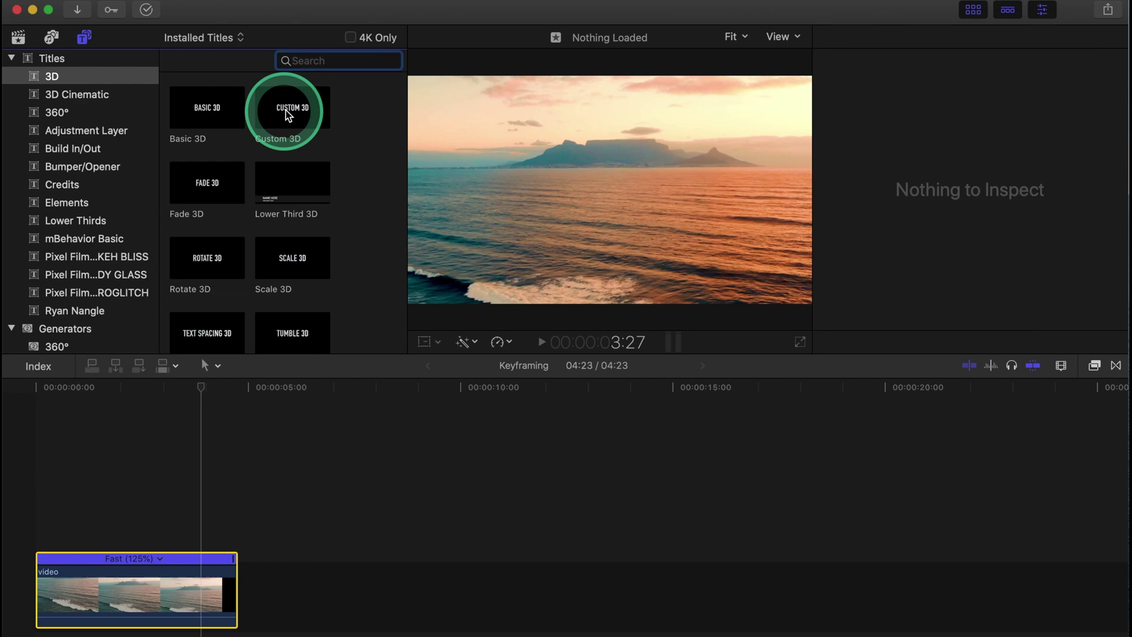
{"action": "left_click_drag", "start_coordinate": [288, 115], "coordinate": [149, 450]}
{"action": "type", "text": "CAPE TOWN"}
{"action": "scroll", "coordinate": [965, 206], "scroll_direction": "down", "scroll_amount": 5}
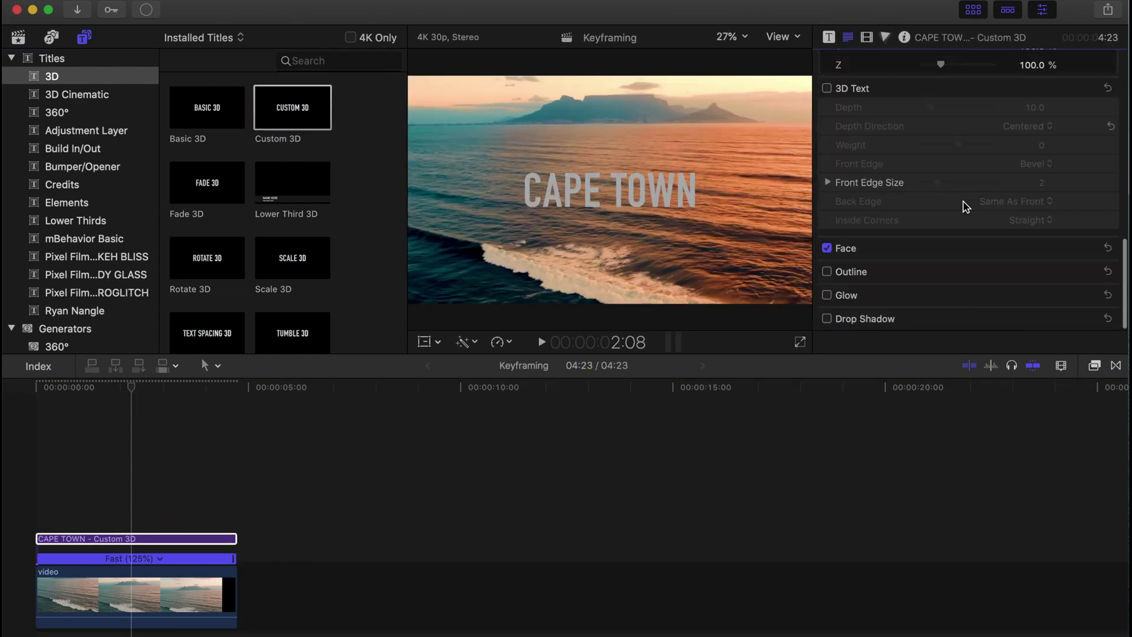
{"action": "scroll", "coordinate": [1002, 212], "scroll_direction": "up", "scroll_amount": 10}
Step: Set the title font to Impact, widen its tracking, and set opacity to 74.17%
{"action": "left_click", "coordinate": [972, 174]}
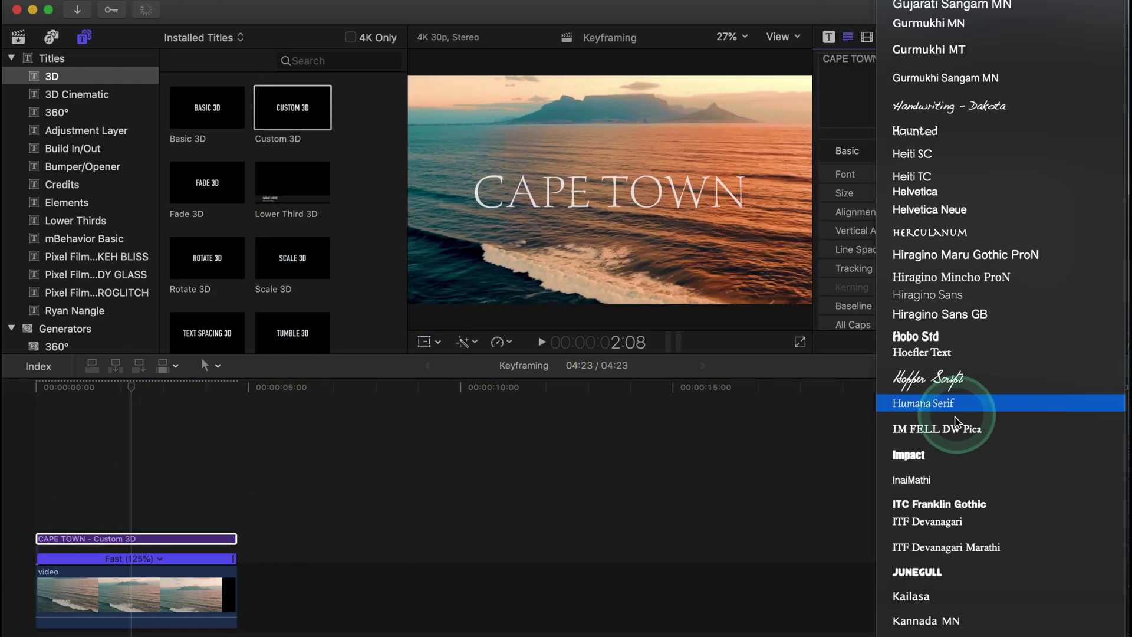
{"action": "left_click", "coordinate": [908, 455]}
{"action": "left_click_drag", "start_coordinate": [943, 268], "coordinate": [960, 267]}
{"action": "left_click", "coordinate": [867, 37]}
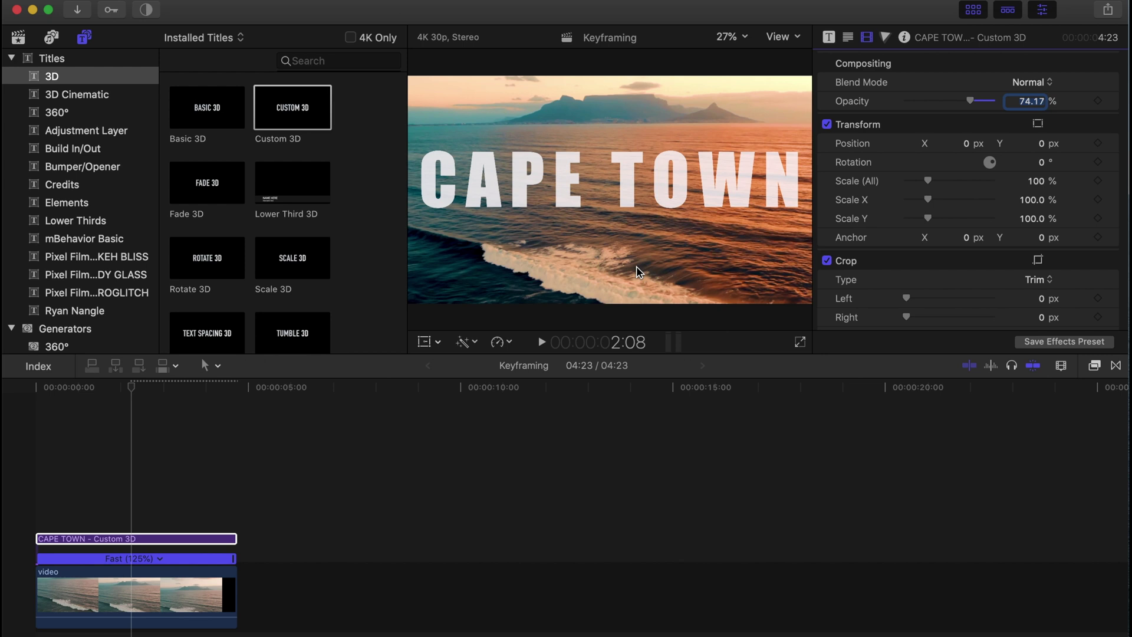
{"action": "key", "text": "super+alt+1"}
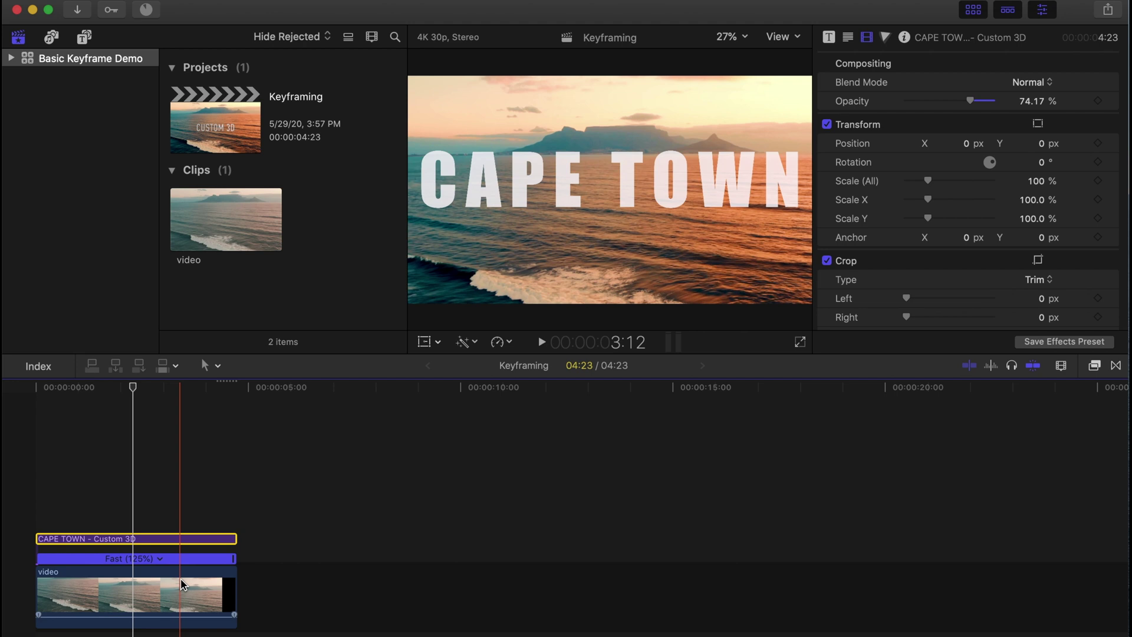
{"action": "left_click", "coordinate": [152, 472]}
{"action": "left_click", "coordinate": [485, 265]}
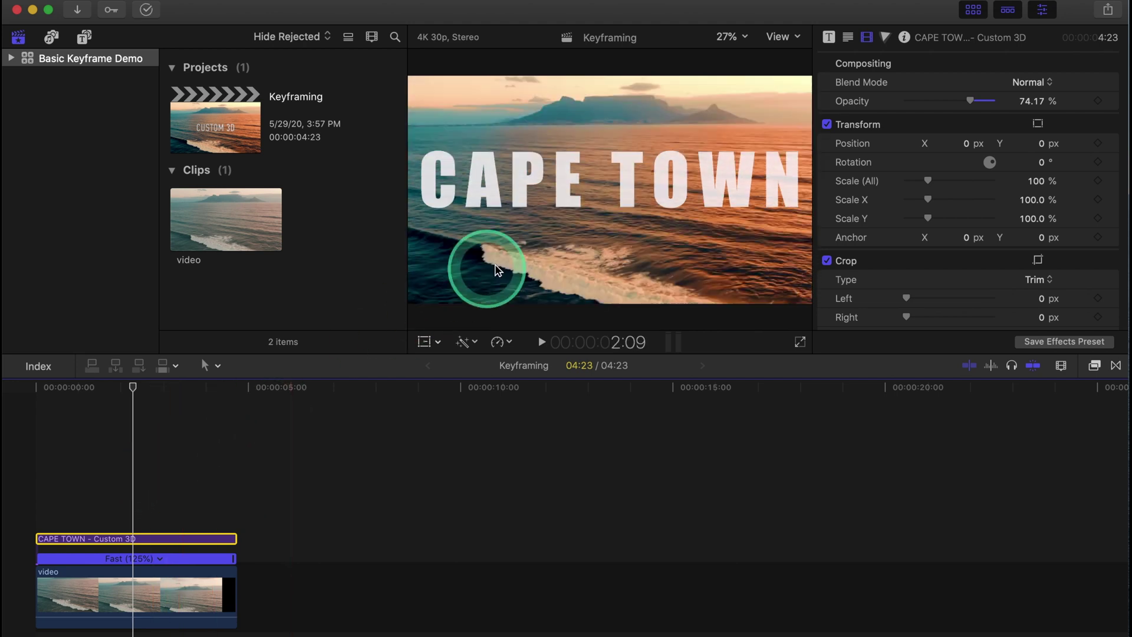
{"action": "left_click", "coordinate": [444, 114]}
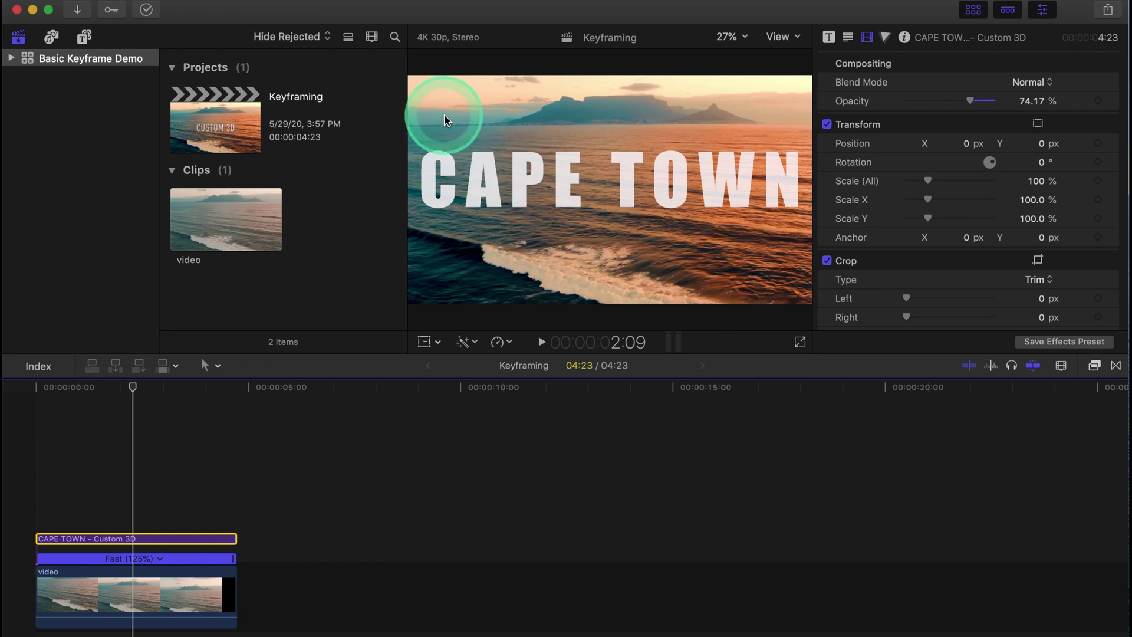
{"action": "left_click", "coordinate": [745, 117]}
{"action": "left_click", "coordinate": [715, 256]}
{"action": "left_click", "coordinate": [601, 255]}
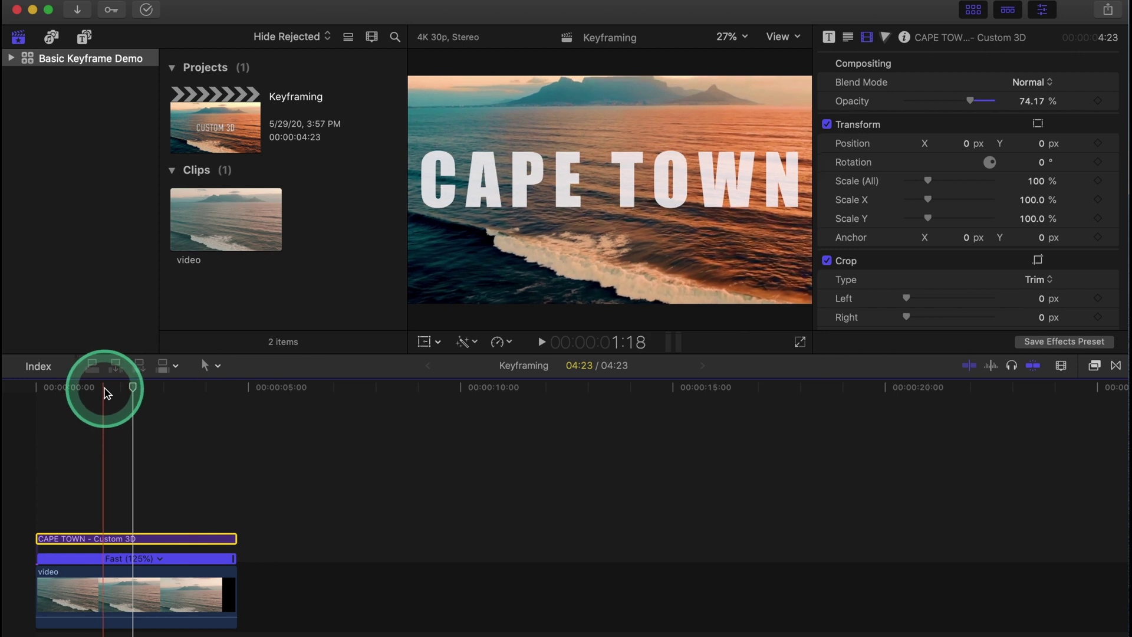
Step: At 1:18, raise the CAPE TOWN title's Position Y to 70 px
{"action": "left_click", "coordinate": [105, 389]}
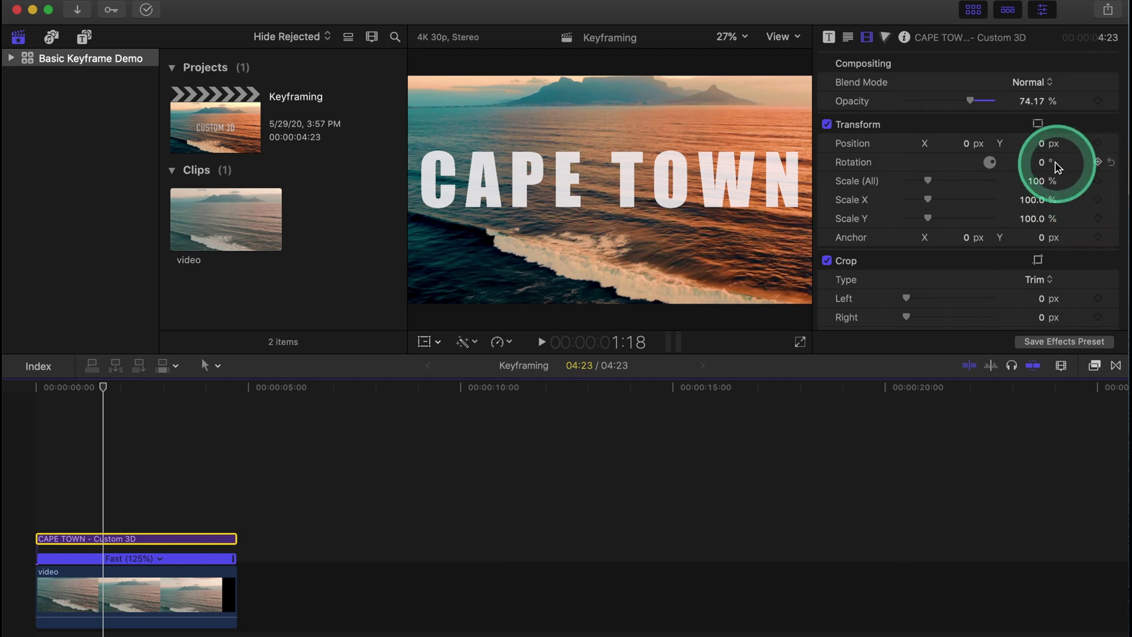
{"action": "mouse_move", "coordinate": [1037, 145]}
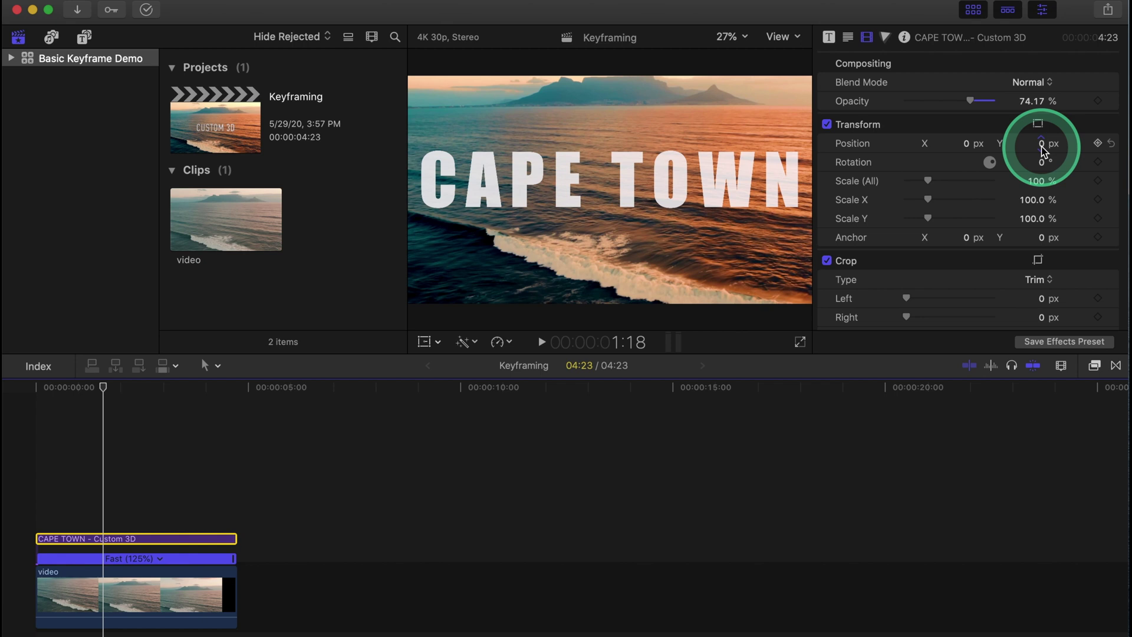
{"action": "left_click", "coordinate": [1042, 149]}
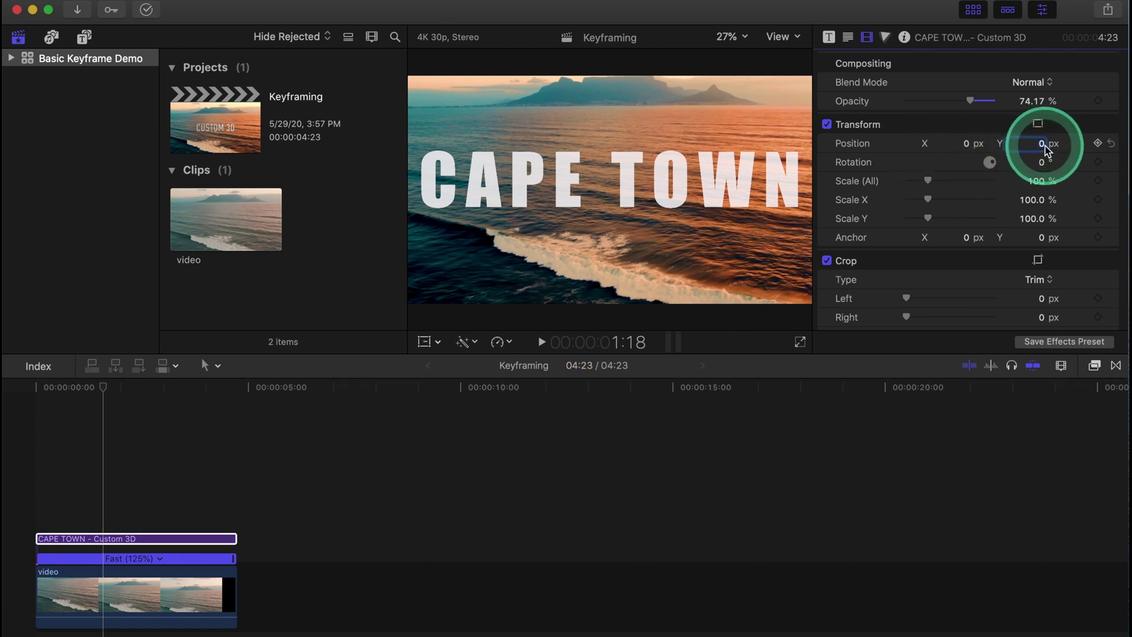
{"action": "left_click", "coordinate": [1042, 149]}
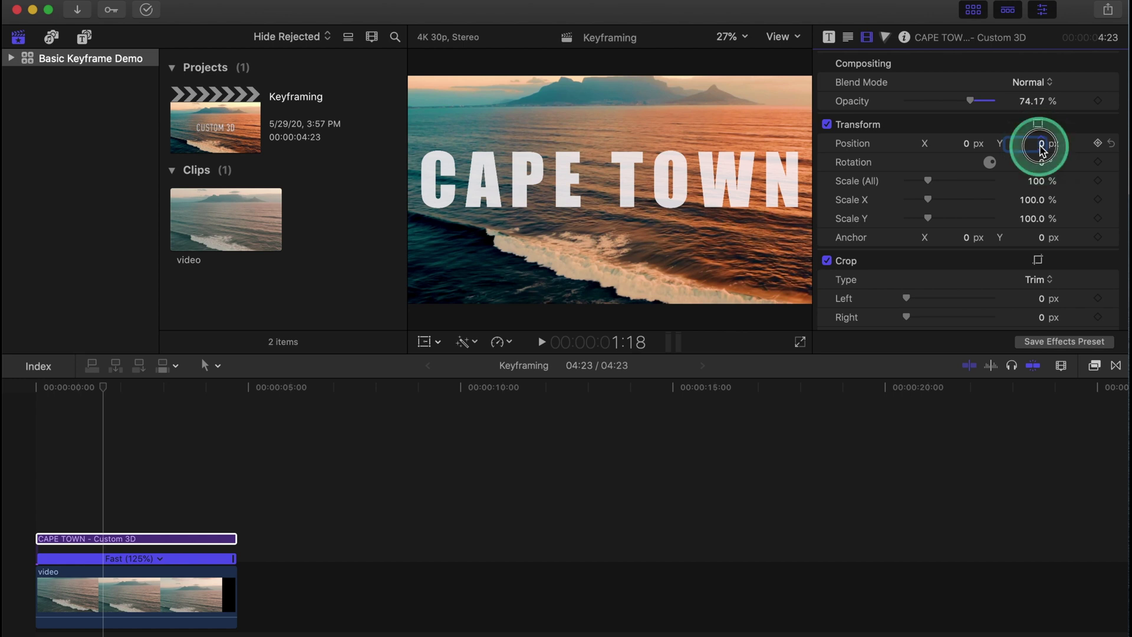
{"action": "left_click_drag", "start_coordinate": [1038, 146], "coordinate": [1042, 150]}
Step: Reset Position Y to 0, keep the title centred, and remove the transform keyframes at 1:18
{"action": "type", "text": "0"}
{"action": "key", "text": "Return"}
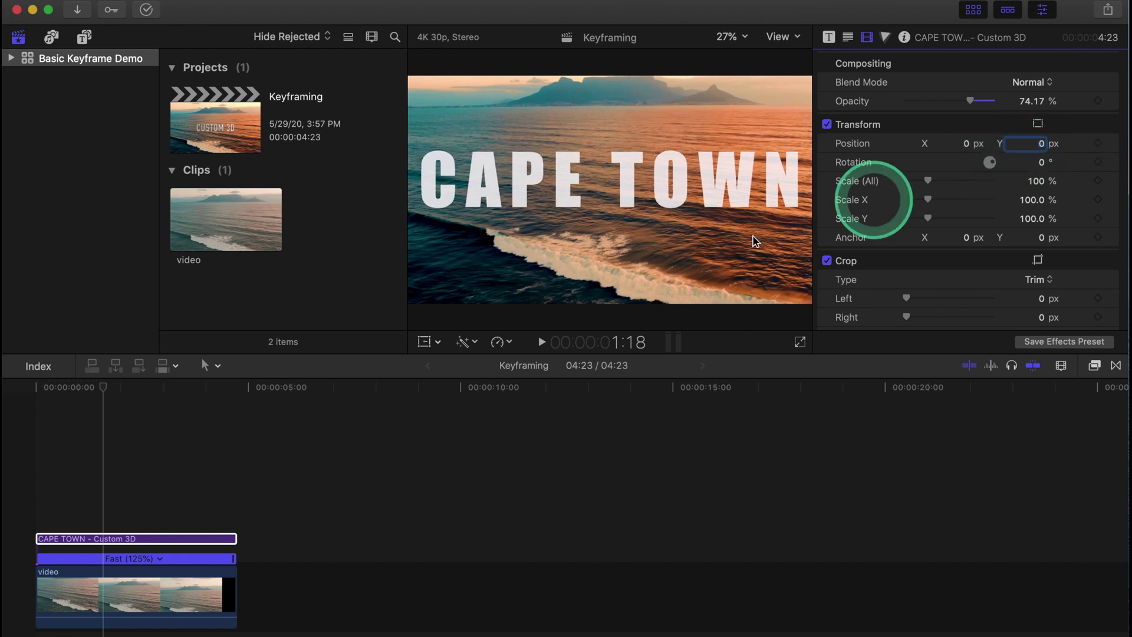
{"action": "left_click", "coordinate": [423, 345]}
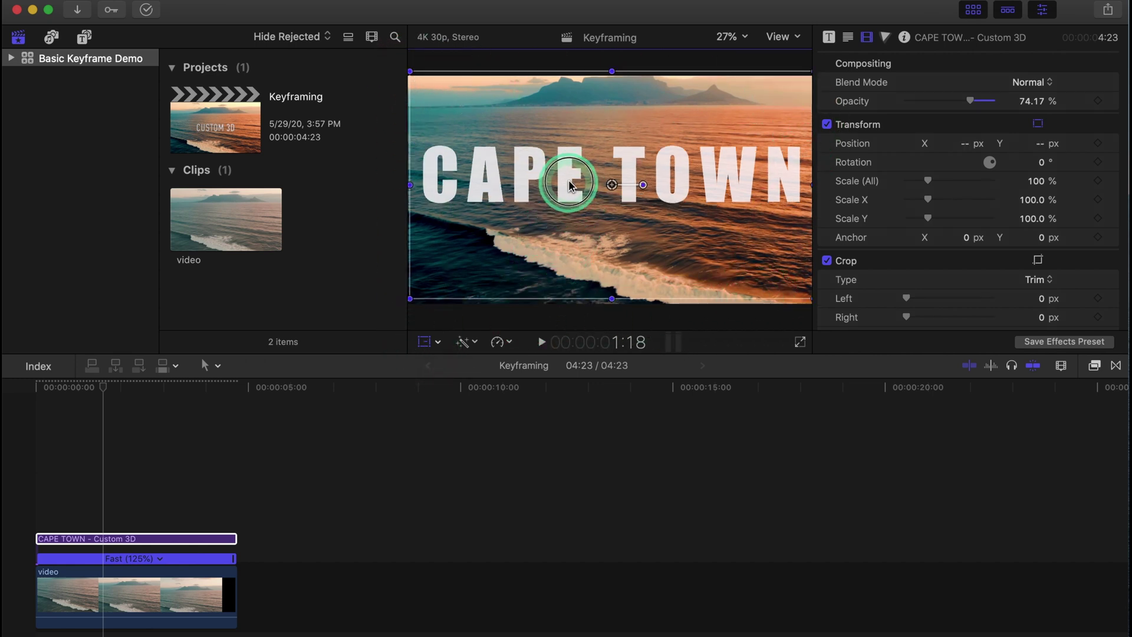
{"action": "left_click_drag", "start_coordinate": [568, 177], "coordinate": [576, 83]}
{"action": "key", "text": "super+z"}
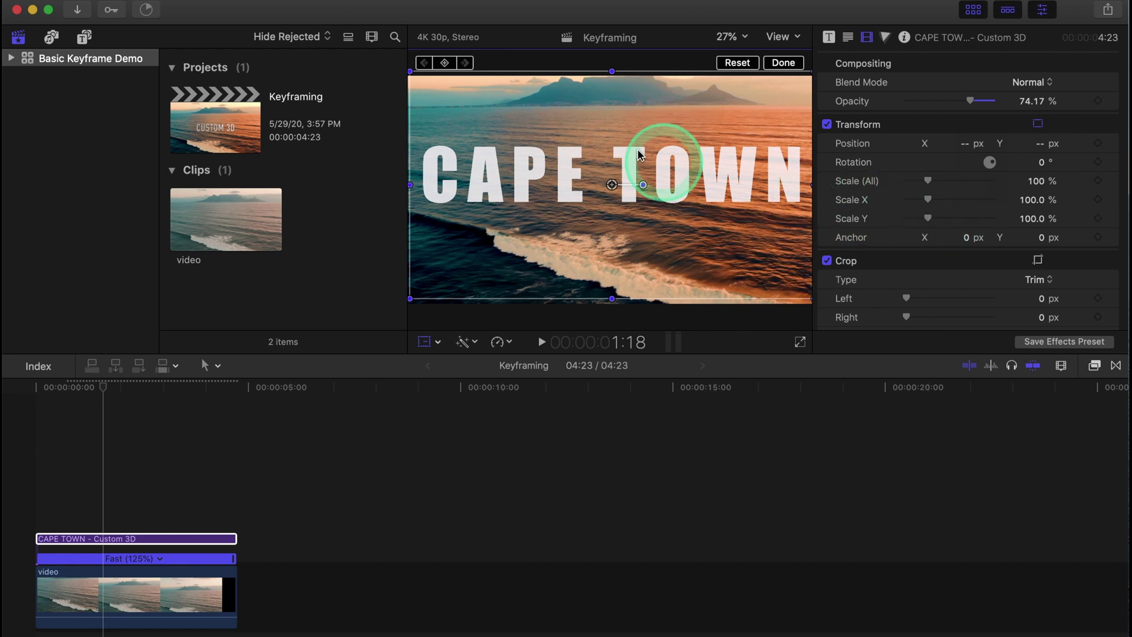
{"action": "left_click", "coordinate": [444, 63]}
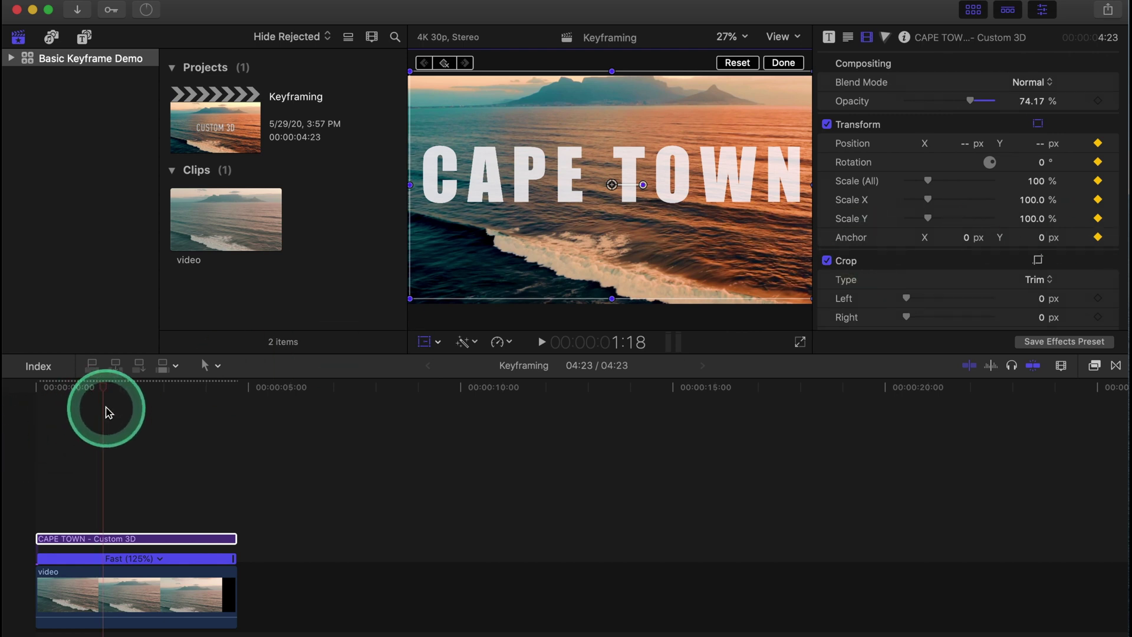
{"action": "left_click", "coordinate": [444, 63]}
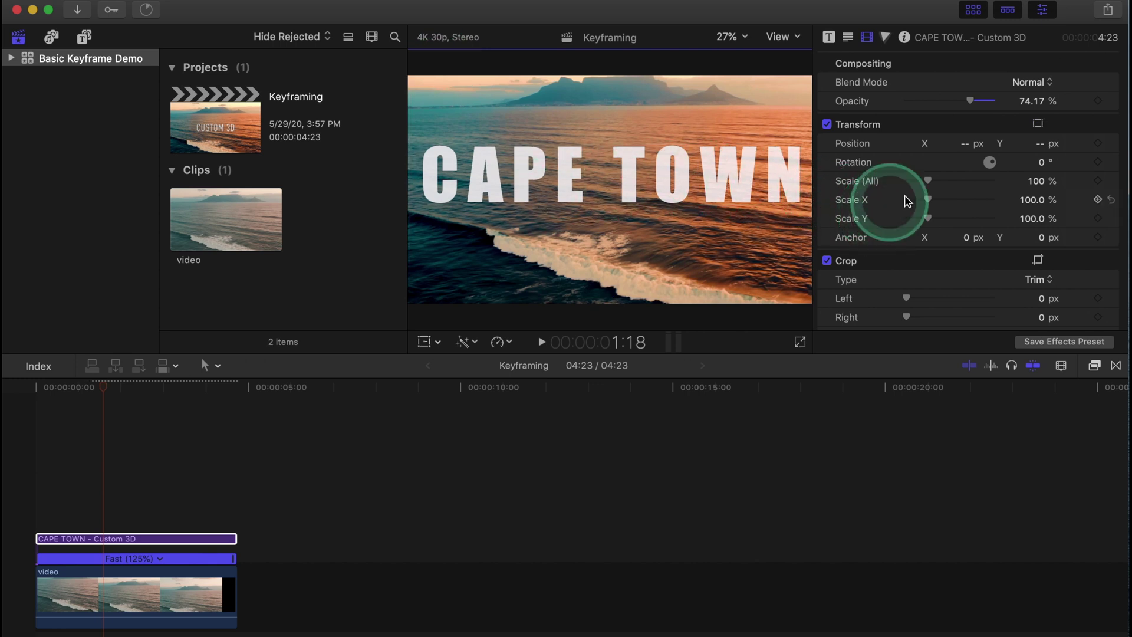
Step: Keyframe the title's Position at 1:18 with Y pushed to +1198 px, above the frame
{"action": "left_click", "coordinate": [1098, 147]}
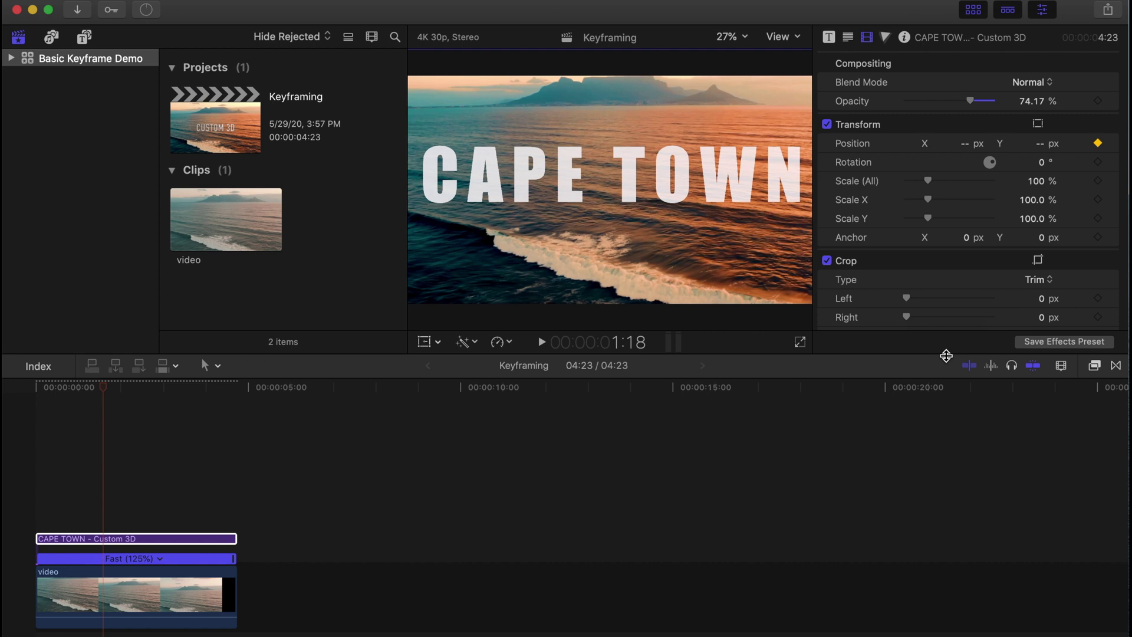
{"action": "left_click", "coordinate": [783, 228]}
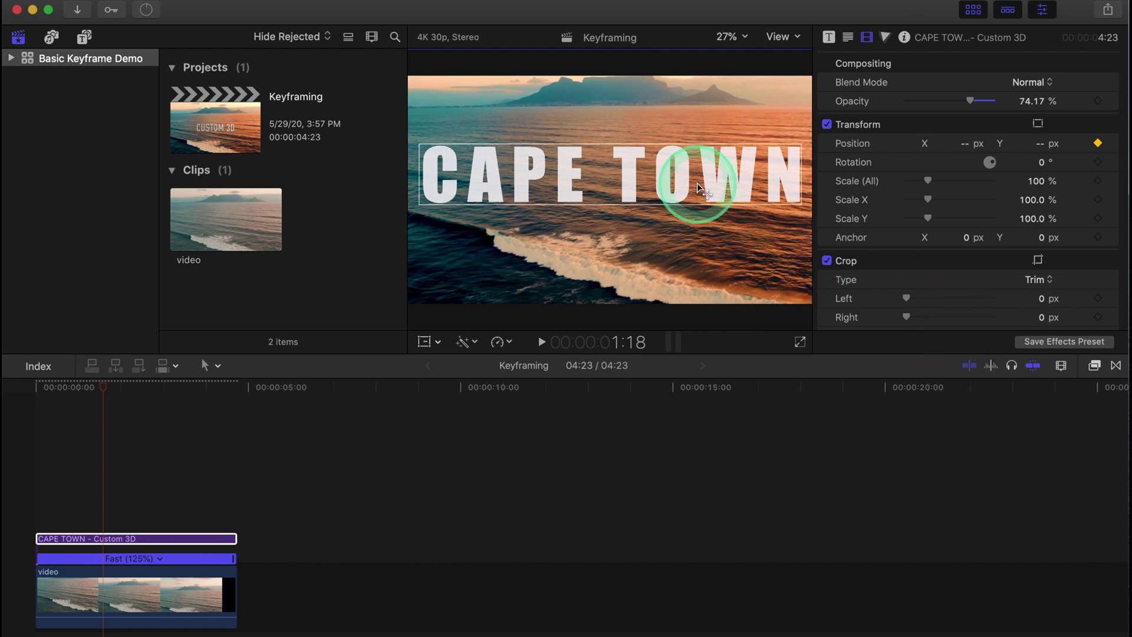
{"action": "left_click", "coordinate": [772, 172]}
{"action": "left_click", "coordinate": [649, 106]}
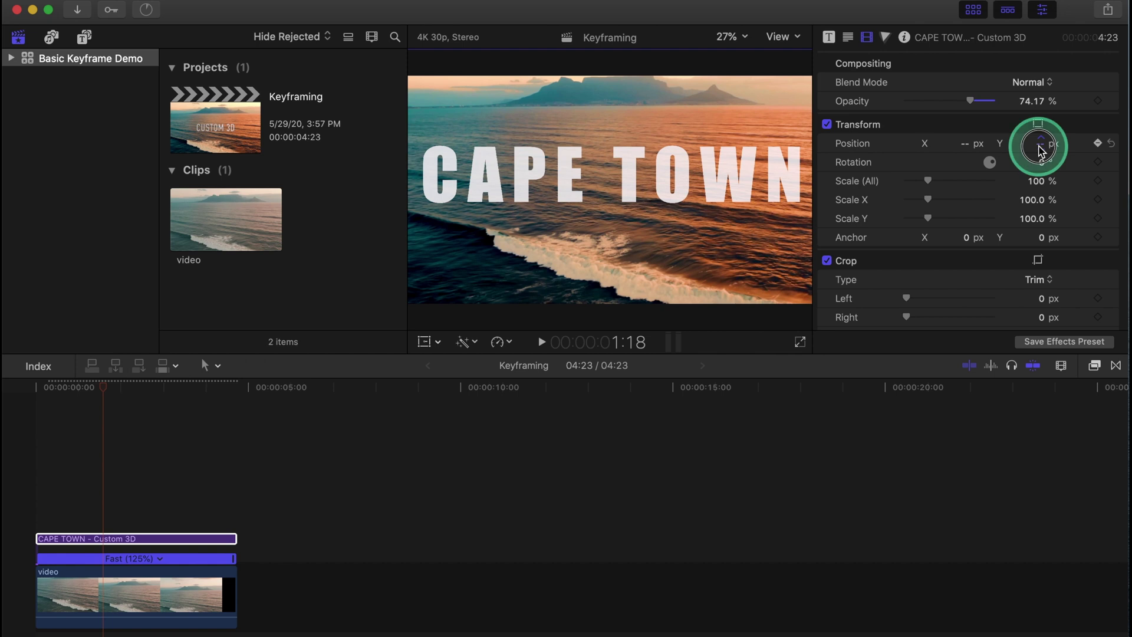
{"action": "left_click_drag", "start_coordinate": [1040, 143], "coordinate": [1040, 149]}
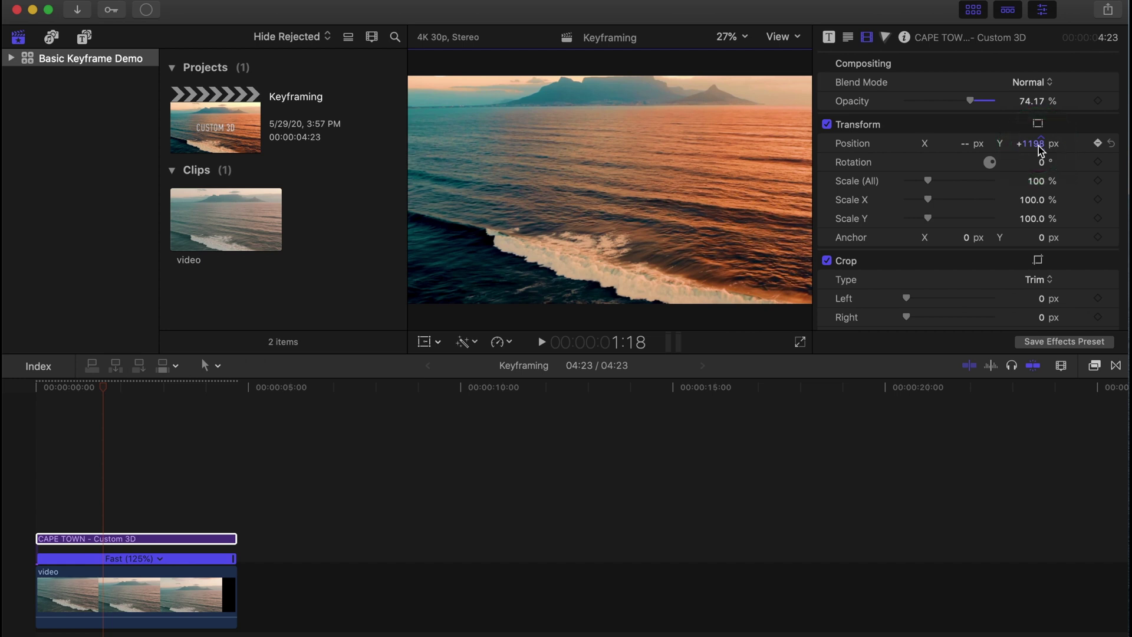
{"action": "left_click", "coordinate": [1097, 144]}
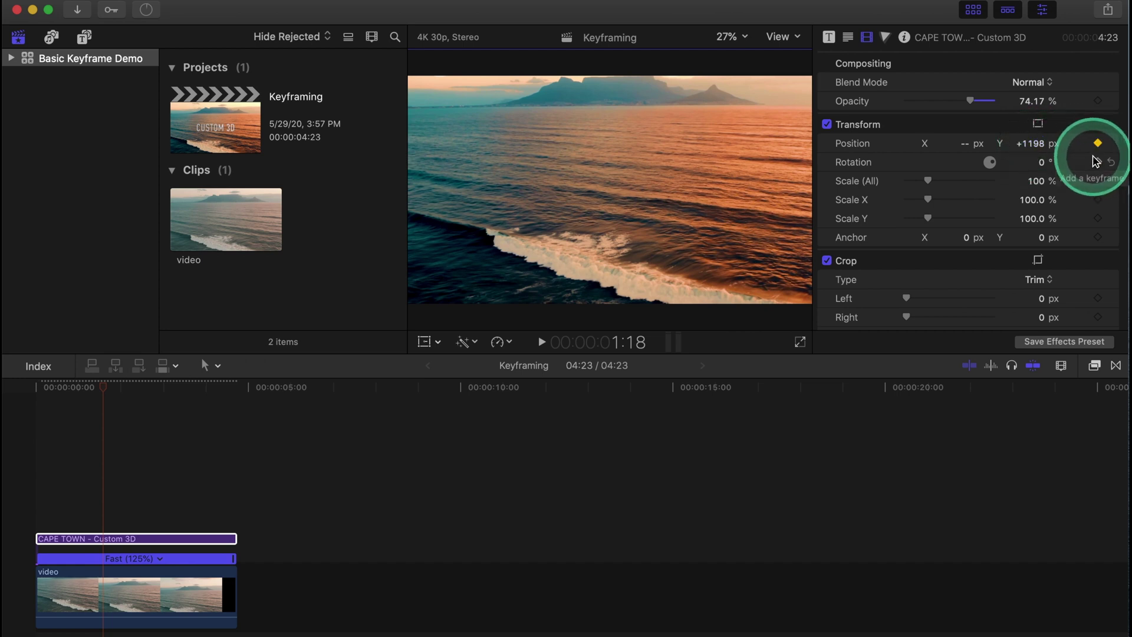
{"action": "left_click", "coordinate": [607, 61]}
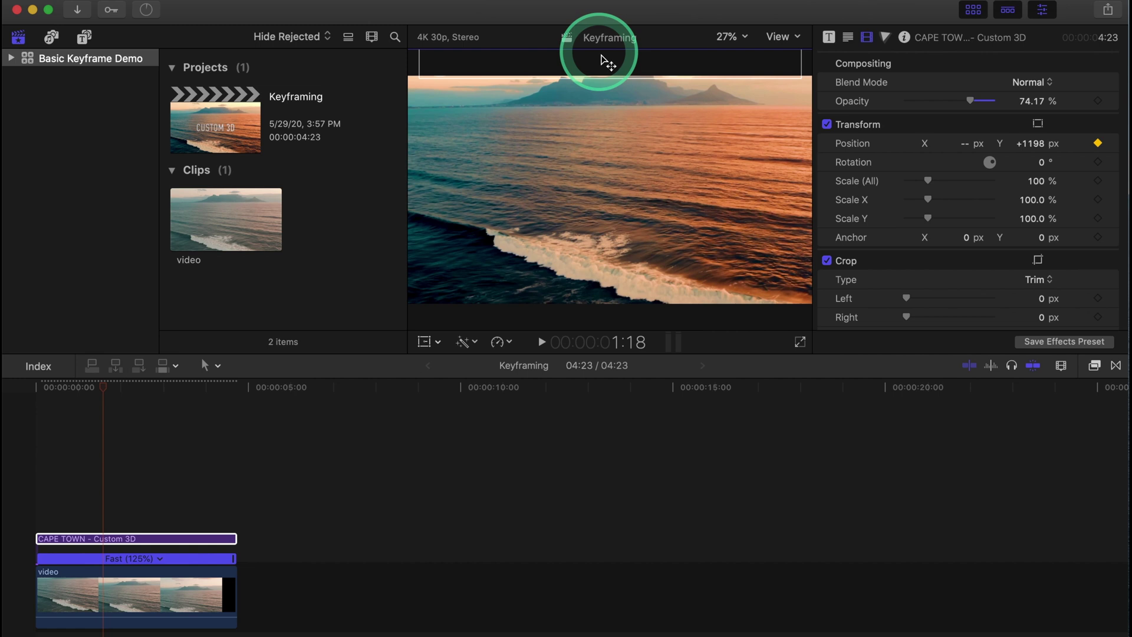
{"action": "left_click_drag", "start_coordinate": [607, 61], "coordinate": [619, 71]}
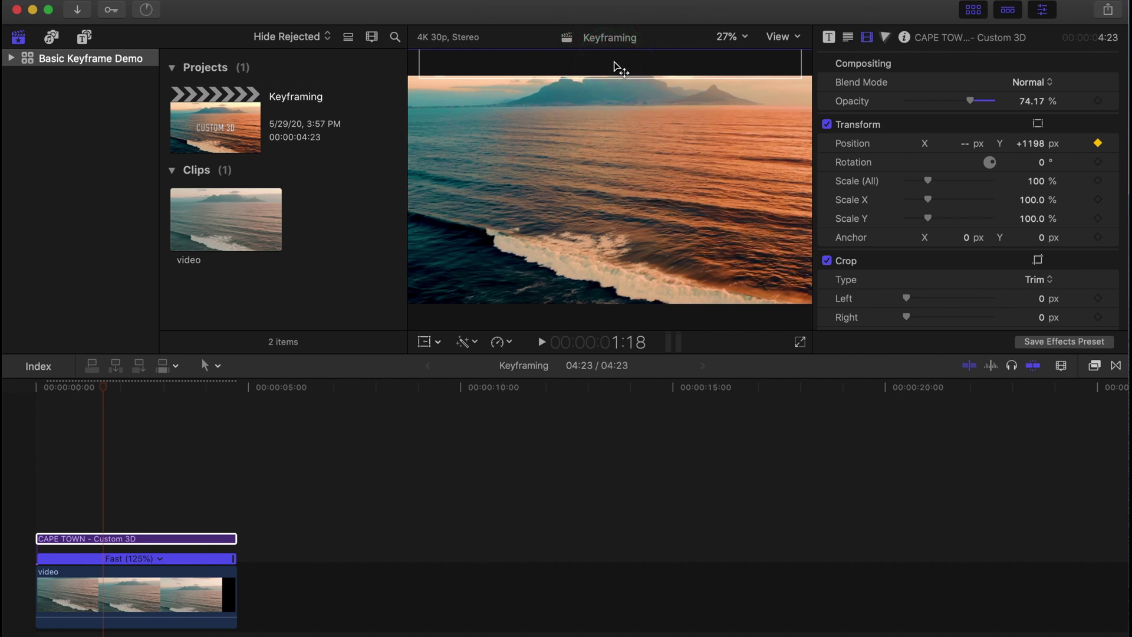
{"action": "left_click", "coordinate": [106, 582]}
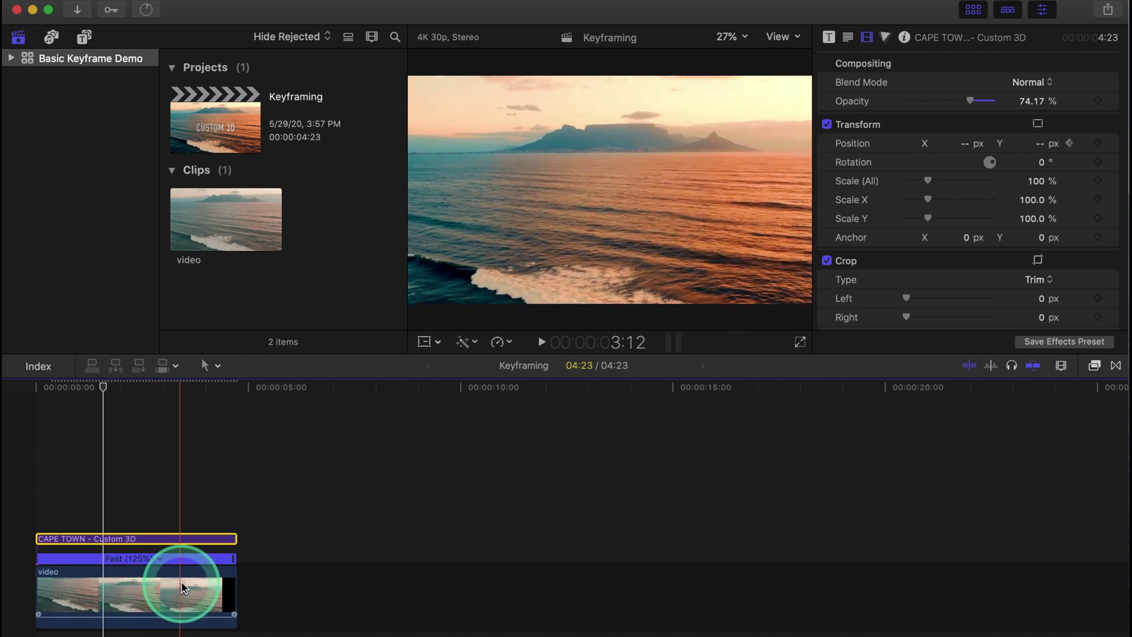
Step: At 4:12, add a second Position keyframe lowering the title to Y -719.33 px
{"action": "left_click", "coordinate": [218, 387]}
{"action": "key", "text": "Right"}
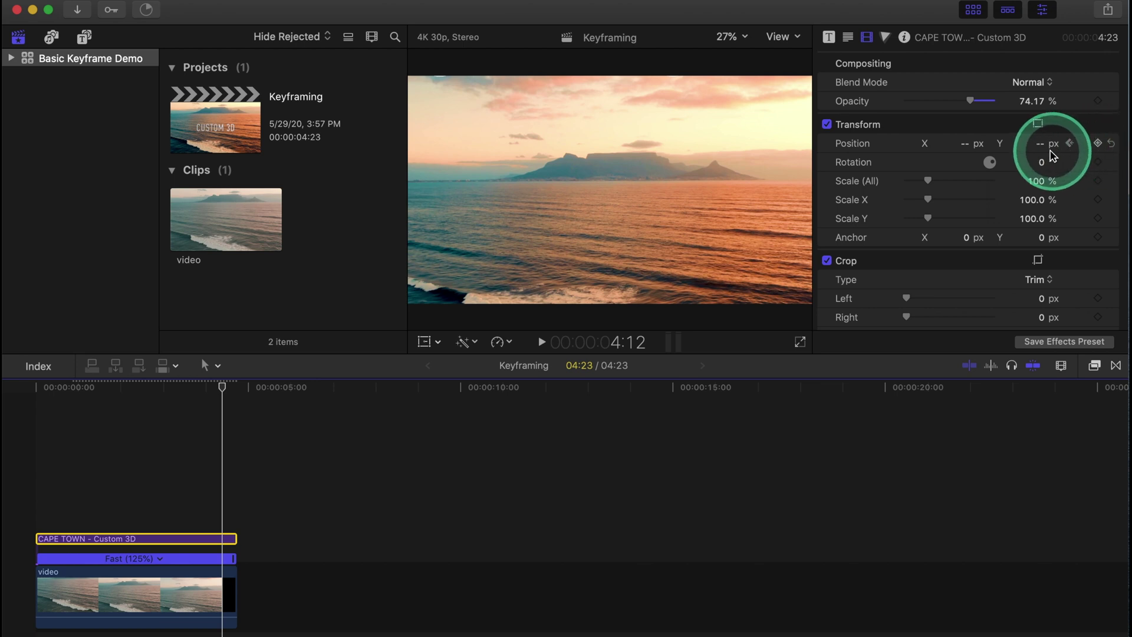
{"action": "left_click_drag", "start_coordinate": [1039, 144], "coordinate": [1039, 143]}
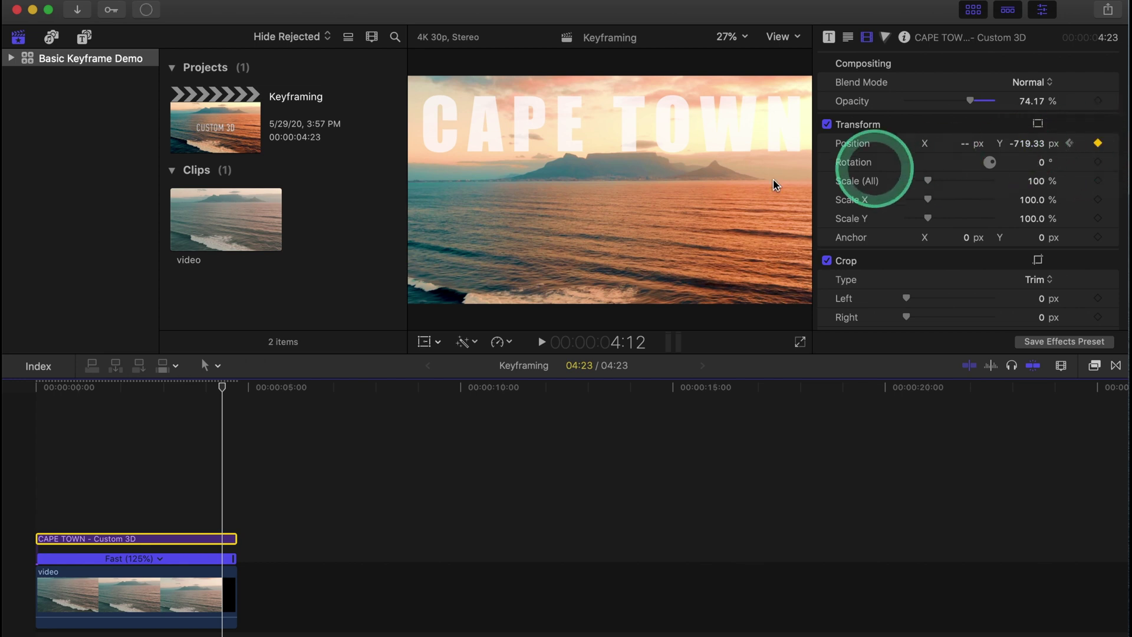
Step: Set the title's opacity to 99.22%, then return to the start of the project
{"action": "left_click_drag", "start_coordinate": [970, 101], "coordinate": [995, 100]}
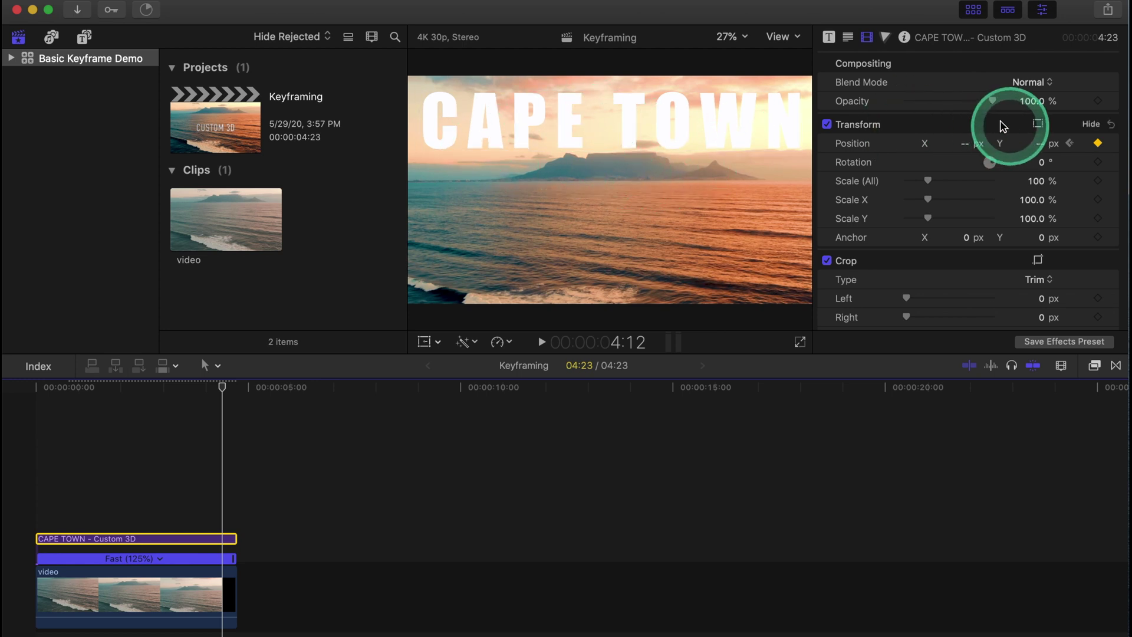
{"action": "left_click", "coordinate": [971, 103]}
{"action": "left_click_drag", "start_coordinate": [974, 107], "coordinate": [995, 105]}
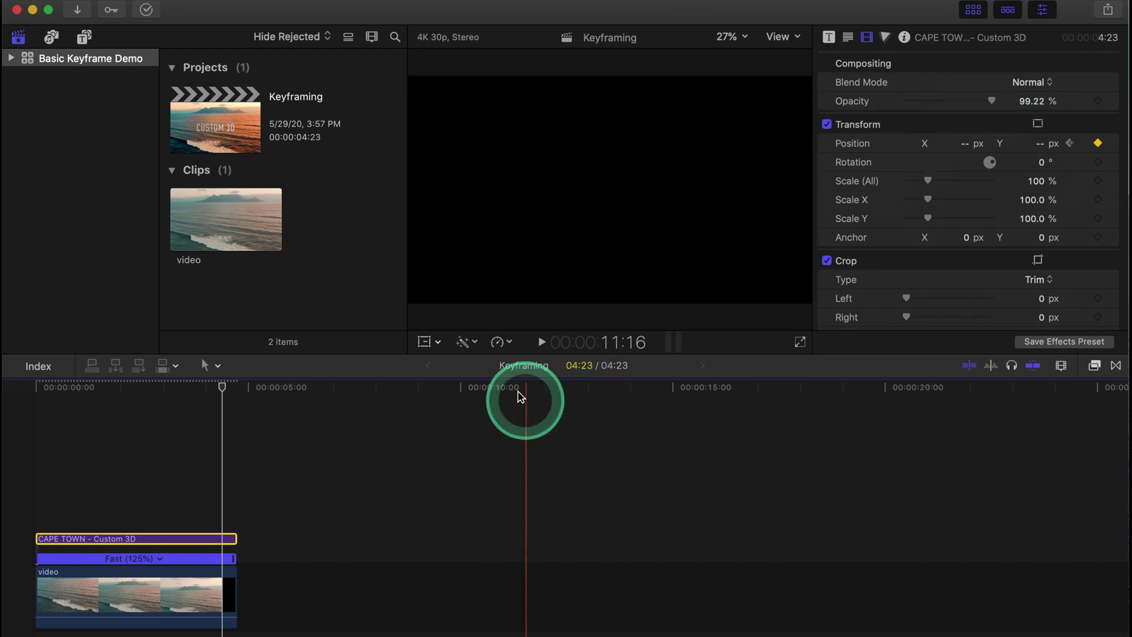
{"action": "left_click", "coordinate": [26, 394]}
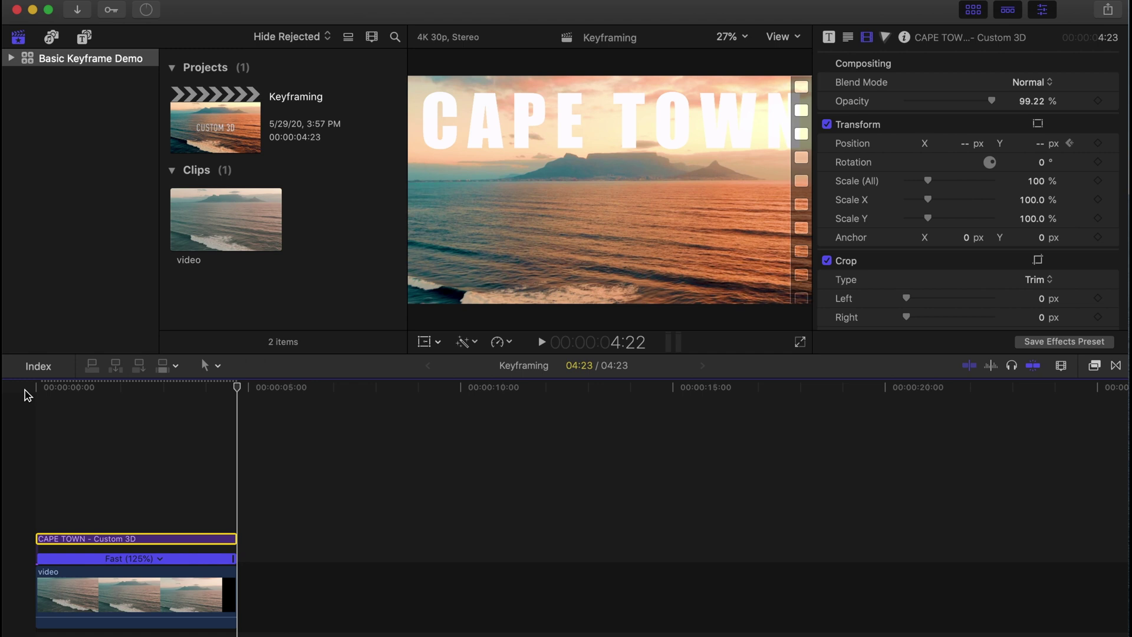
Step: Scrub through the project and stop on the title's Position keyframe at 4:12
{"action": "left_click_drag", "start_coordinate": [121, 391], "coordinate": [222, 394]}
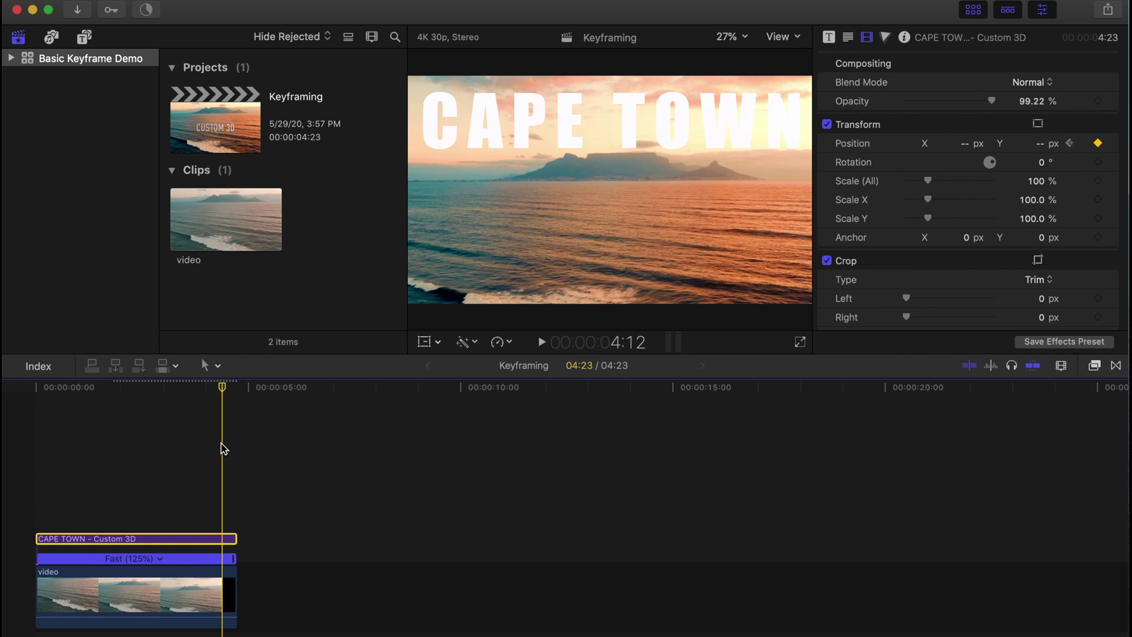
Step: Set the viewer zoom to 50%
{"action": "left_click", "coordinate": [239, 430]}
{"action": "left_click", "coordinate": [728, 37]}
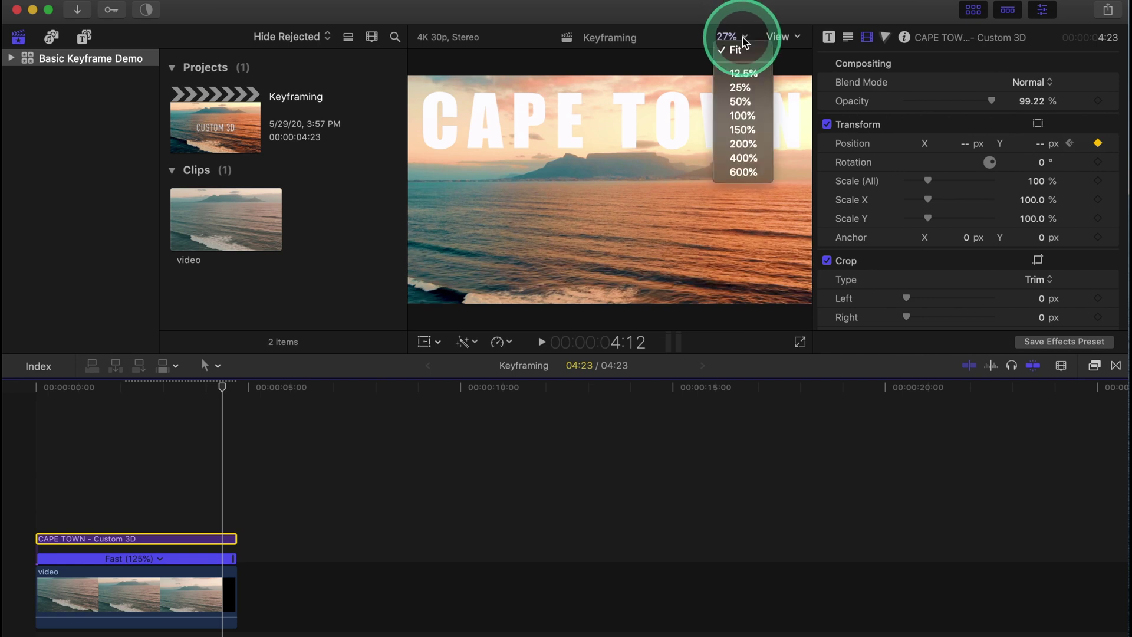
{"action": "left_click", "coordinate": [732, 106]}
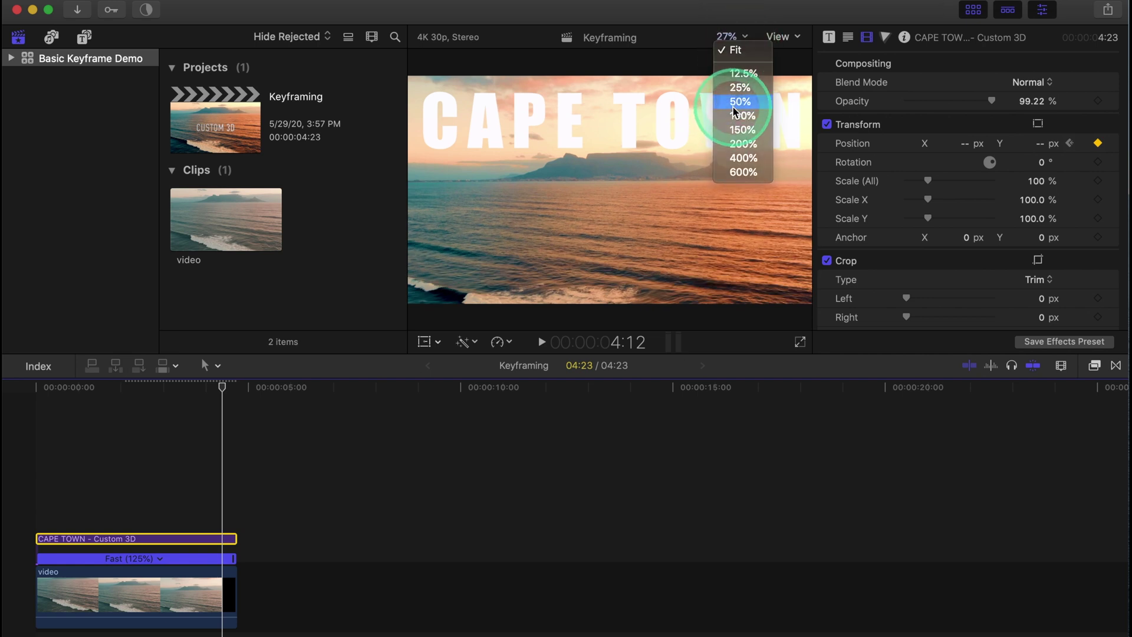
{"action": "mouse_move", "coordinate": [733, 111]}
{"action": "left_mouse_down"}
{"action": "mouse_move", "coordinate": [682, 144]}
{"action": "mouse_move", "coordinate": [626, 121]}
{"action": "mouse_move", "coordinate": [662, 108]}
{"action": "mouse_move", "coordinate": [629, 114]}
{"action": "mouse_move", "coordinate": [662, 116]}
{"action": "mouse_move", "coordinate": [641, 126]}
{"action": "mouse_move", "coordinate": [647, 110]}
{"action": "mouse_move", "coordinate": [662, 110]}
{"action": "mouse_move", "coordinate": [420, 371]}
{"action": "left_mouse_up"}
{"action": "left_click", "coordinate": [637, 122]}
Step: Step back frame by frame from 4:11, adjusting Position Y to keyframe each frame
{"action": "left_click", "coordinate": [223, 389]}
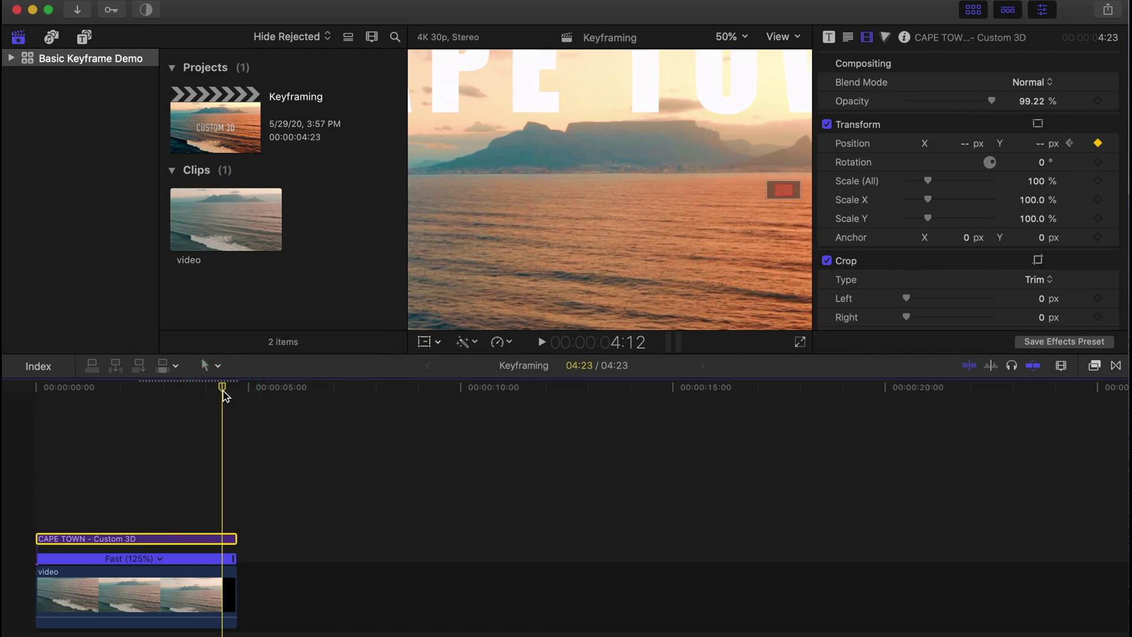
{"action": "key", "text": "Left"}
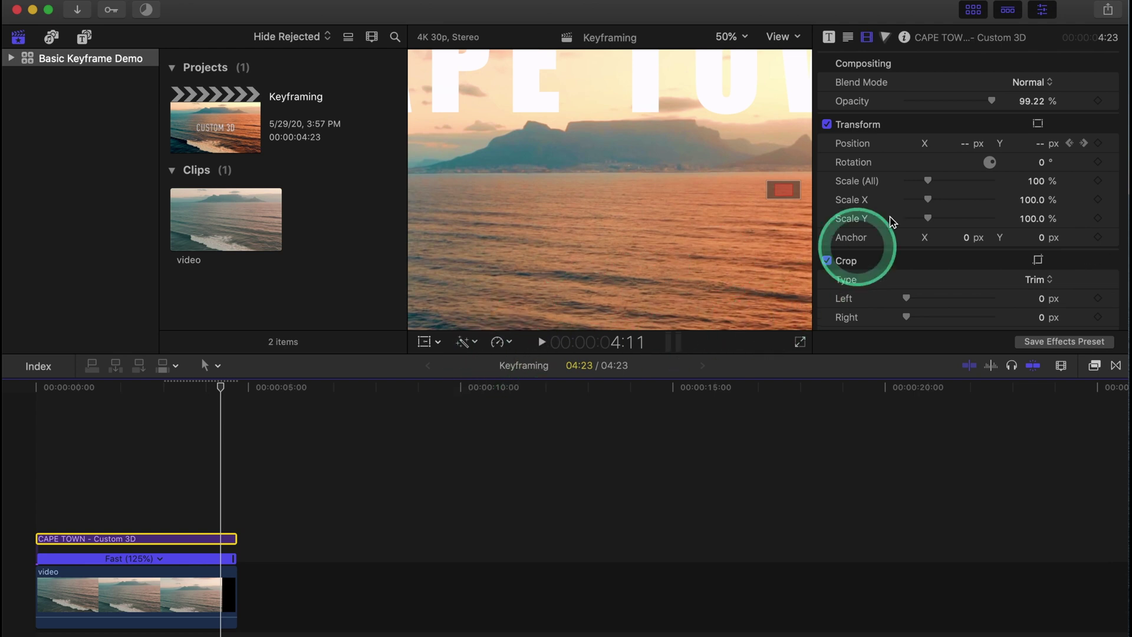
{"action": "mouse_move", "coordinate": [1063, 152]}
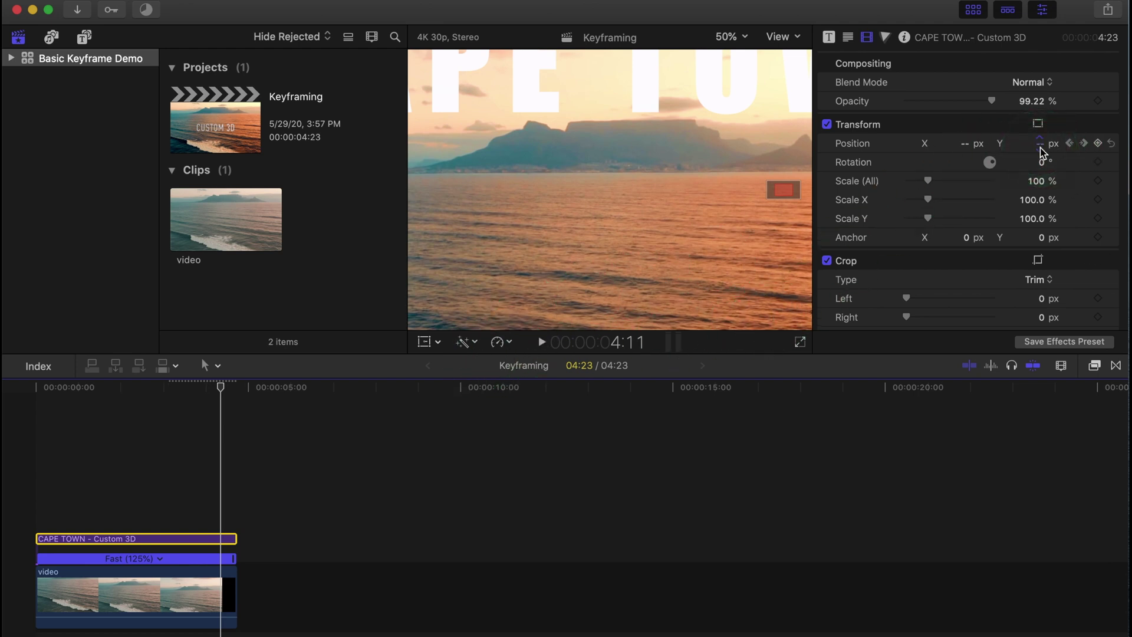
{"action": "left_click", "coordinate": [1041, 152]}
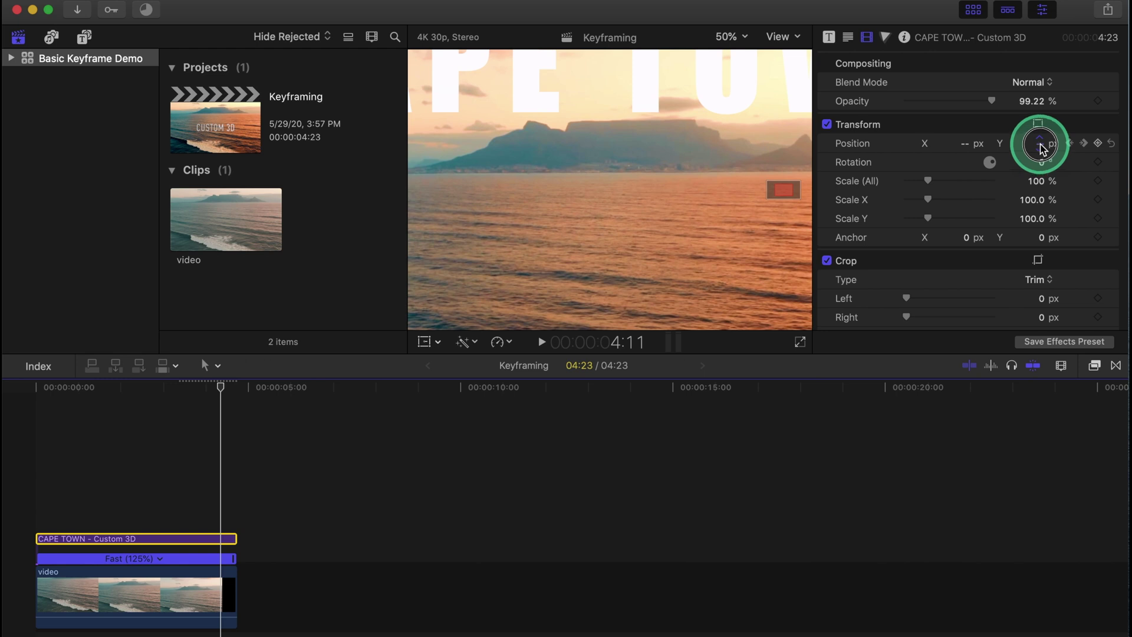
{"action": "left_click_drag", "start_coordinate": [1041, 148], "coordinate": [1039, 143]}
{"action": "key", "text": "Left"}
{"action": "key", "text": "Left"}
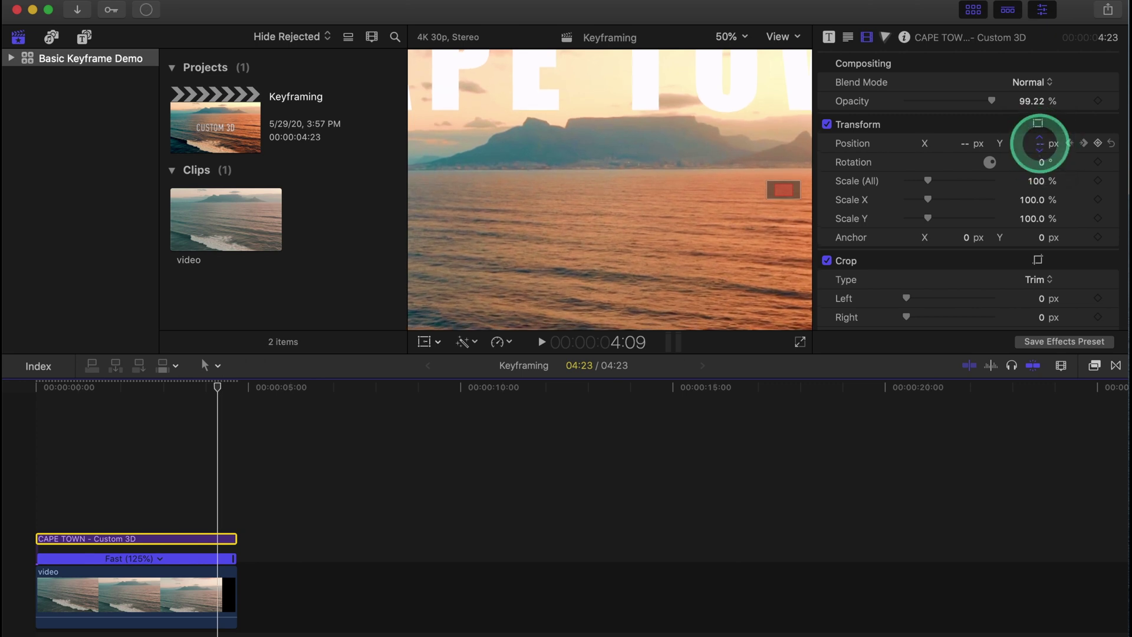
{"action": "key", "text": "Left"}
{"action": "left_click", "coordinate": [1039, 143]}
{"action": "key", "text": "Left"}
{"action": "left_click", "coordinate": [1041, 149]}
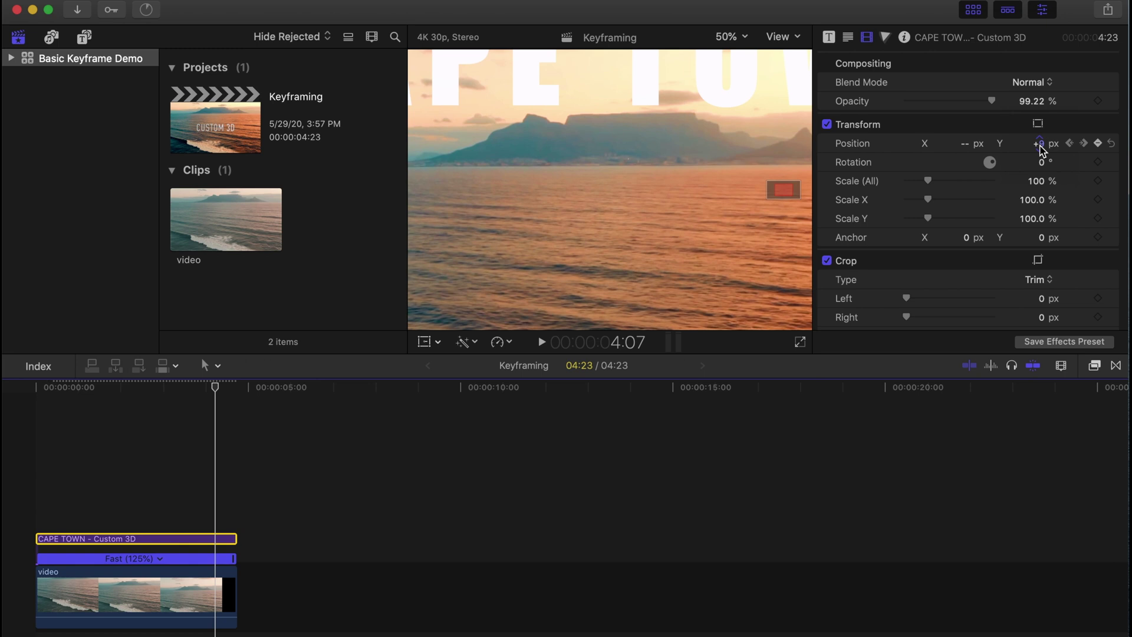
Step: Keep keyframing higher Position Y values back to about 3:02, then check the title at 3:06
{"action": "key", "text": "Left"}
{"action": "key", "text": "Left"}
{"action": "left_click", "coordinate": [1041, 148]}
{"action": "key", "text": "Left"}
{"action": "key", "text": "Left"}
{"action": "key", "text": "Left"}
{"action": "left_click", "coordinate": [1041, 147]}
{"action": "key", "text": "Left"}
{"action": "key", "text": "Left"}
{"action": "key", "text": "Left"}
{"action": "key", "text": "Left"}
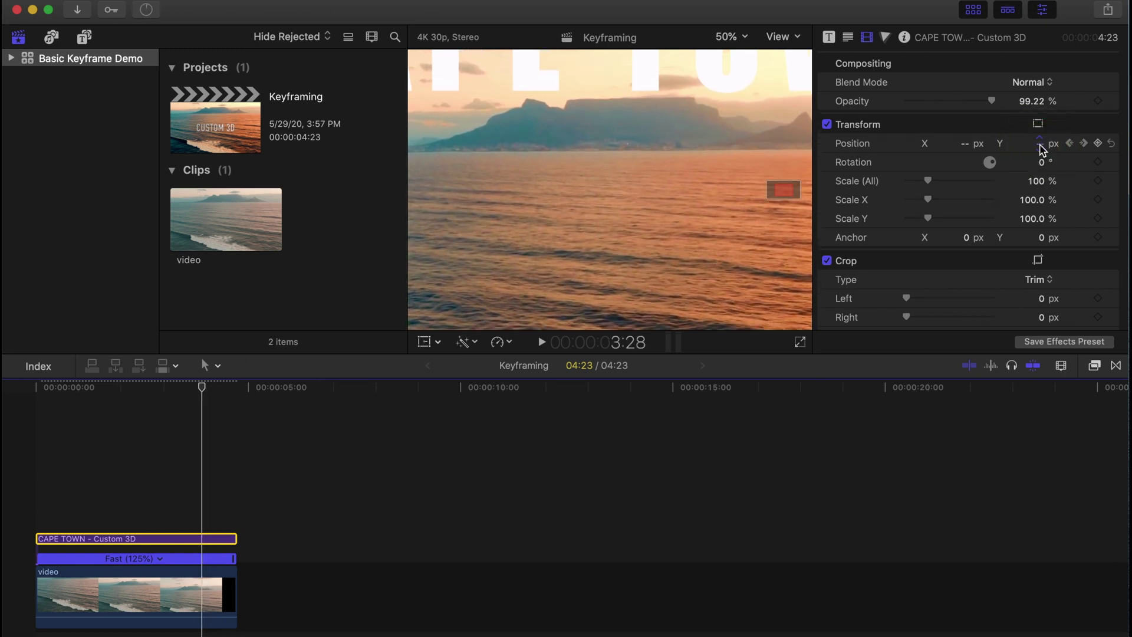
{"action": "key", "text": "Left"}
{"action": "key", "text": "Left"}
{"action": "left_click", "coordinate": [1041, 147]}
{"action": "key", "text": "Left"}
{"action": "key", "text": "Left"}
{"action": "key", "text": "Left"}
{"action": "key", "text": "Left"}
{"action": "key", "text": "Left"}
{"action": "key", "text": "Left"}
{"action": "key", "text": "Left"}
{"action": "key", "text": "Left"}
{"action": "key", "text": "Left"}
{"action": "key", "text": "Left"}
{"action": "key", "text": "Left"}
{"action": "key", "text": "Left"}
{"action": "key", "text": "Left"}
{"action": "key", "text": "Left"}
{"action": "key", "text": "Left"}
{"action": "key", "text": "Left"}
{"action": "left_click", "coordinate": [1040, 147]}
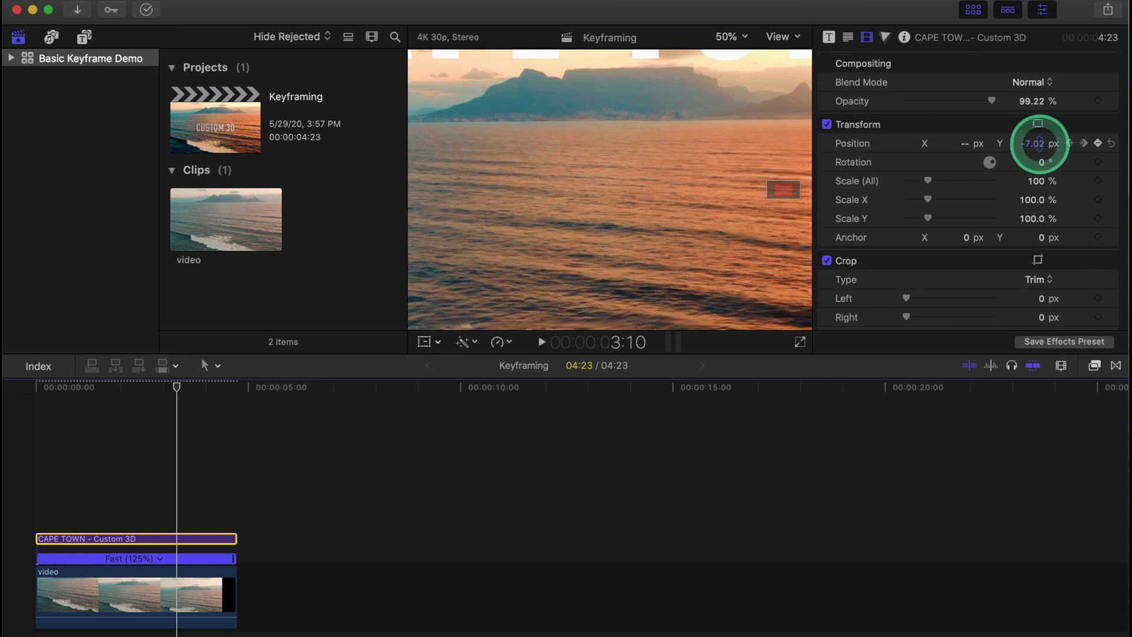
{"action": "key", "text": "Left"}
{"action": "key", "text": "Left"}
{"action": "key", "text": "Left"}
{"action": "key", "text": "Left"}
{"action": "key", "text": "Left"}
{"action": "key", "text": "Left"}
{"action": "key", "text": "Left"}
{"action": "key", "text": "Left"}
{"action": "left_click", "coordinate": [1041, 147]}
{"action": "left_click_drag", "start_coordinate": [139, 392], "coordinate": [33, 394]}
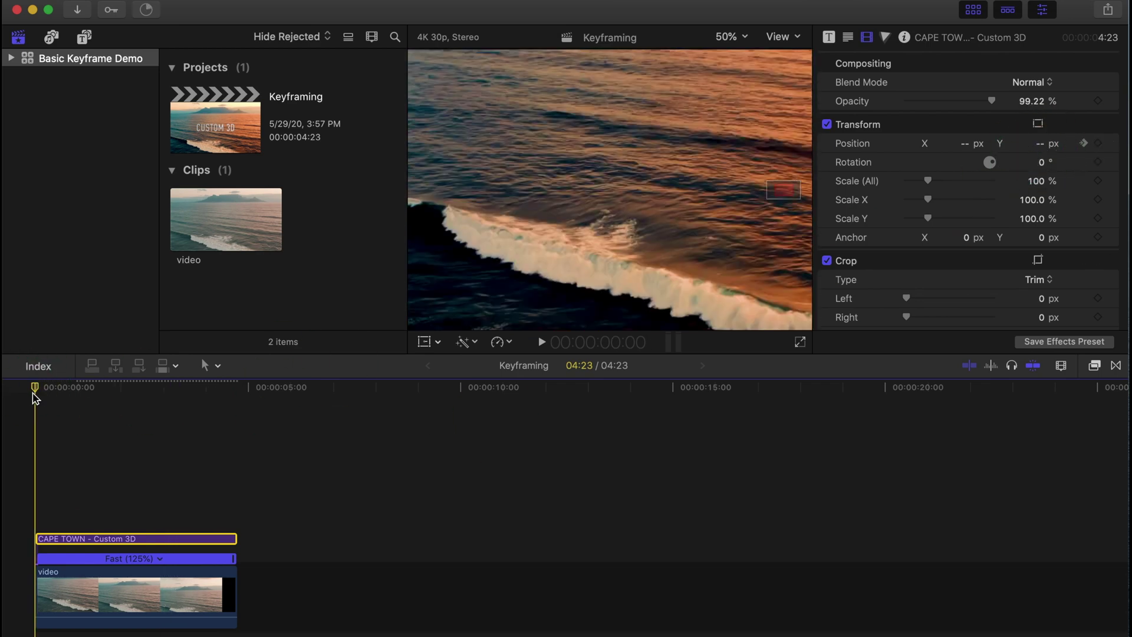
{"action": "left_click", "coordinate": [127, 391]}
Step: Play the project from the start, then select the sunset clip to view its Color Board 1 and mLut effects
{"action": "left_click", "coordinate": [172, 389]}
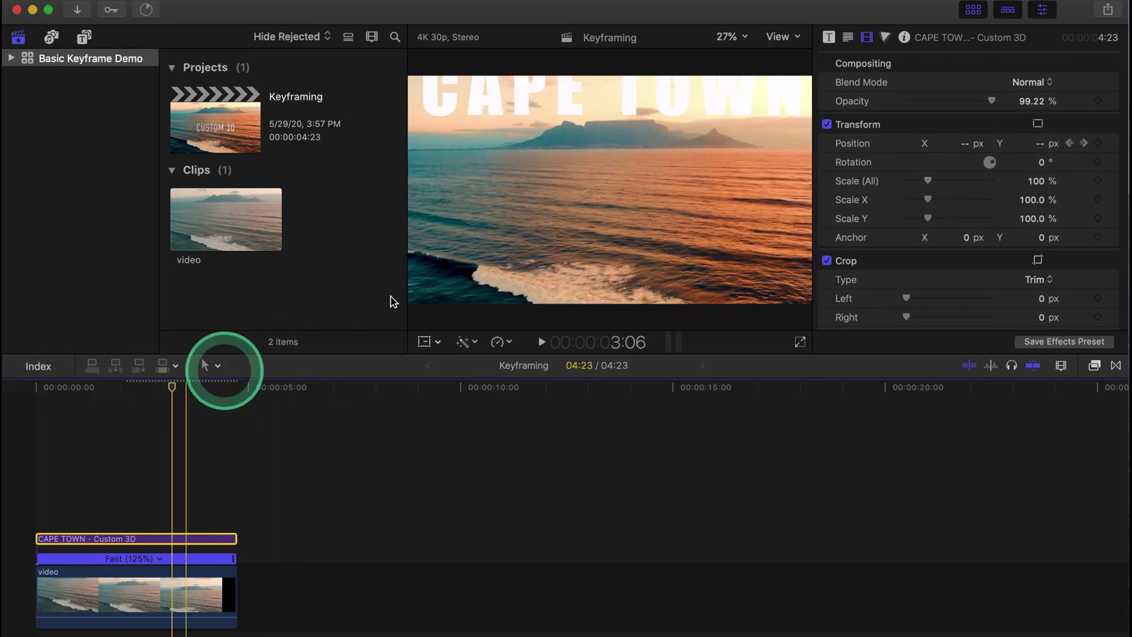
{"action": "left_click", "coordinate": [33, 391]}
{"action": "key", "text": "space"}
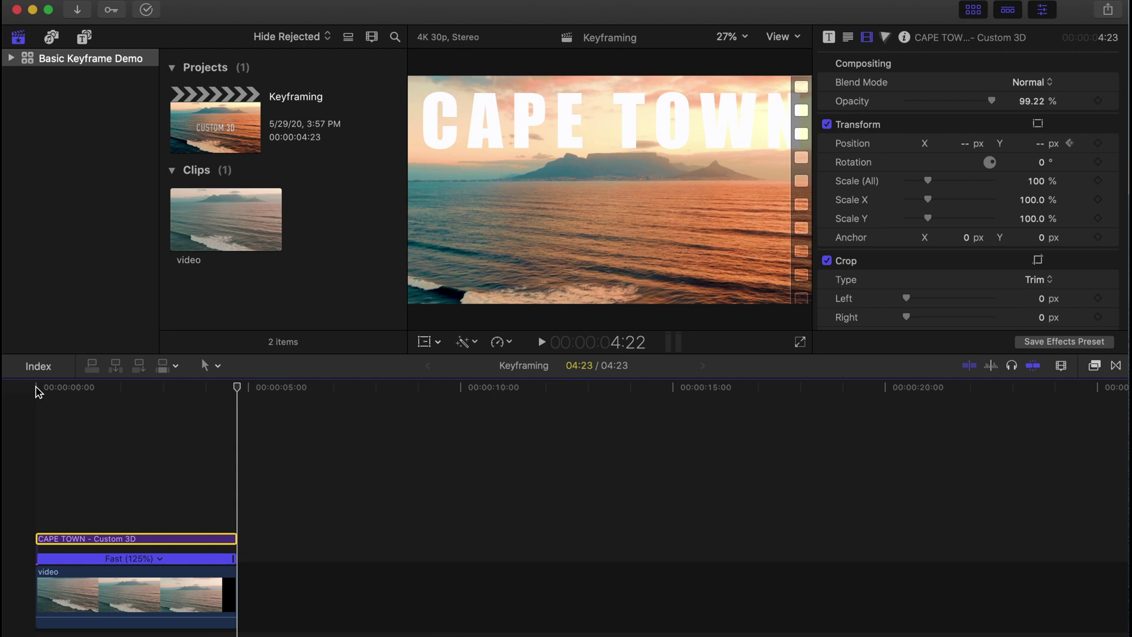
{"action": "left_click", "coordinate": [155, 573]}
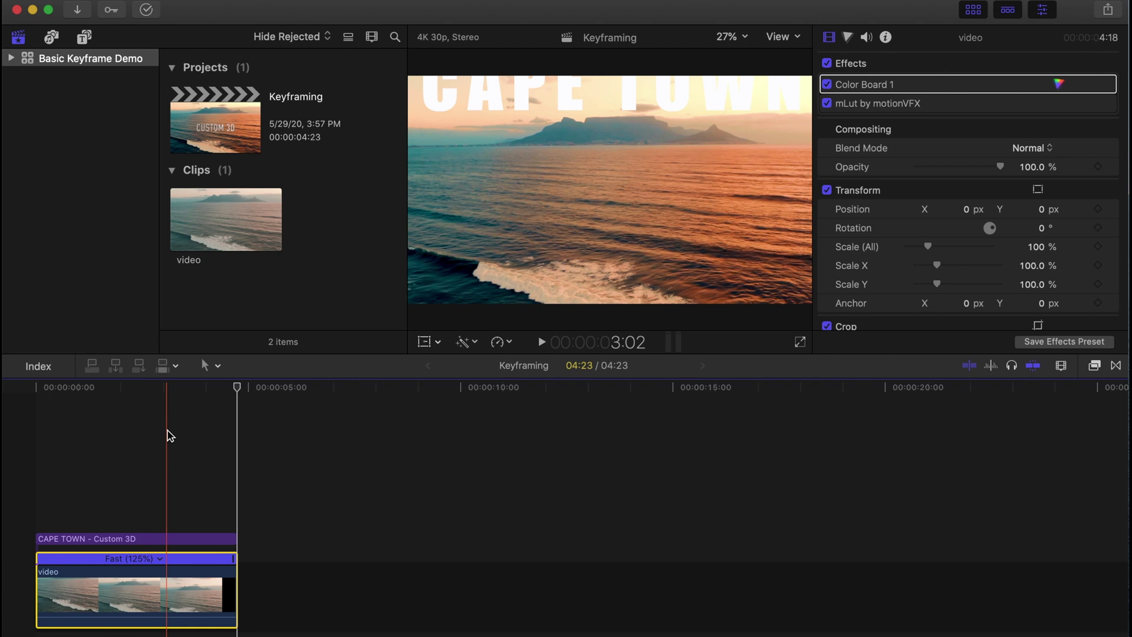
Step: Select the CAPE TOWN title clip near 3:04 and show its video animation keyframes
{"action": "left_click", "coordinate": [170, 389]}
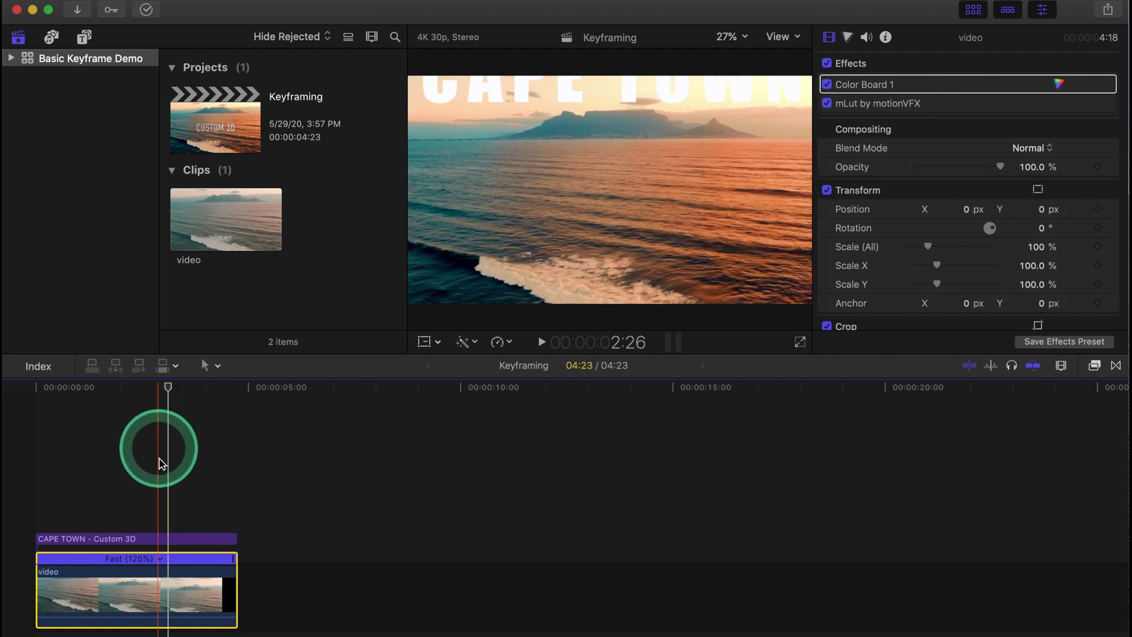
{"action": "left_click", "coordinate": [171, 476]}
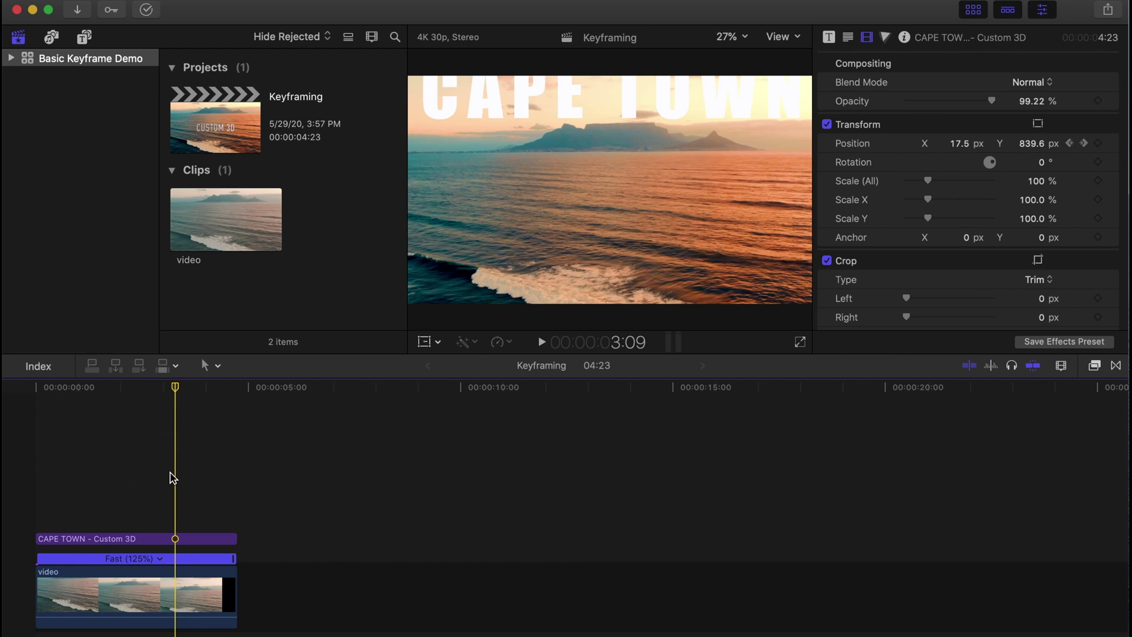
{"action": "left_click", "coordinate": [172, 486]}
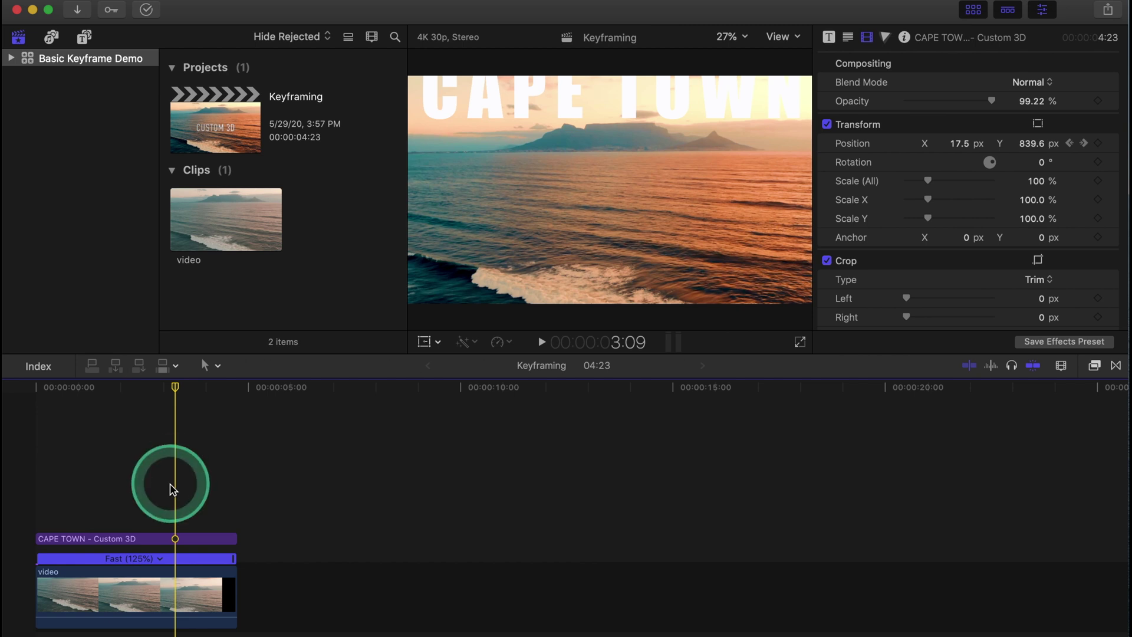
{"action": "left_click", "coordinate": [164, 539]}
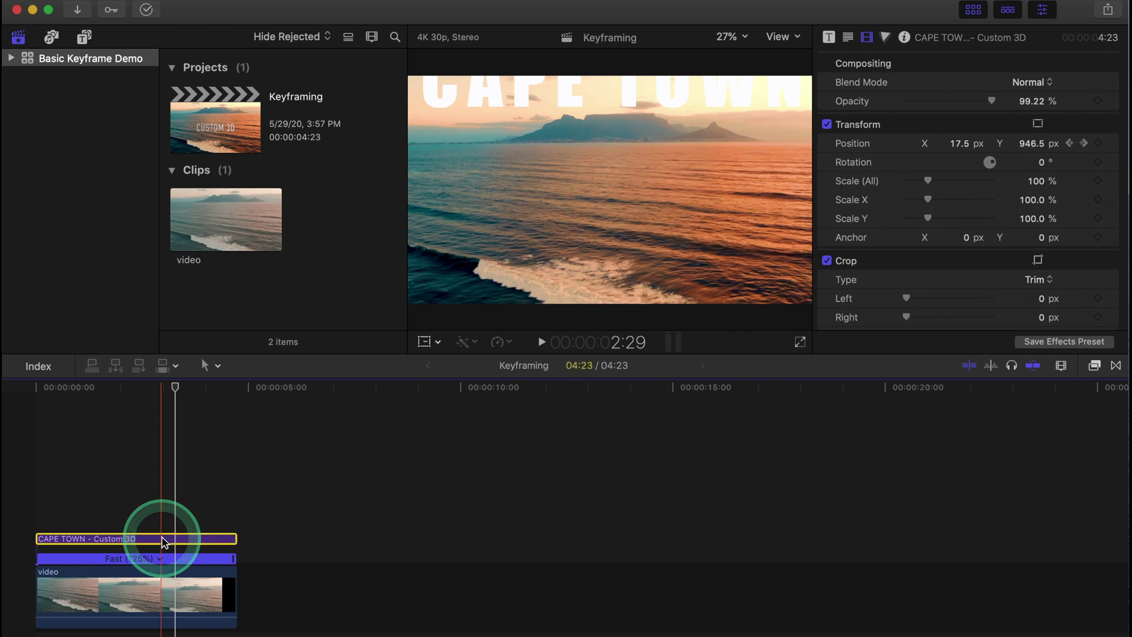
{"action": "right_click", "coordinate": [164, 540]}
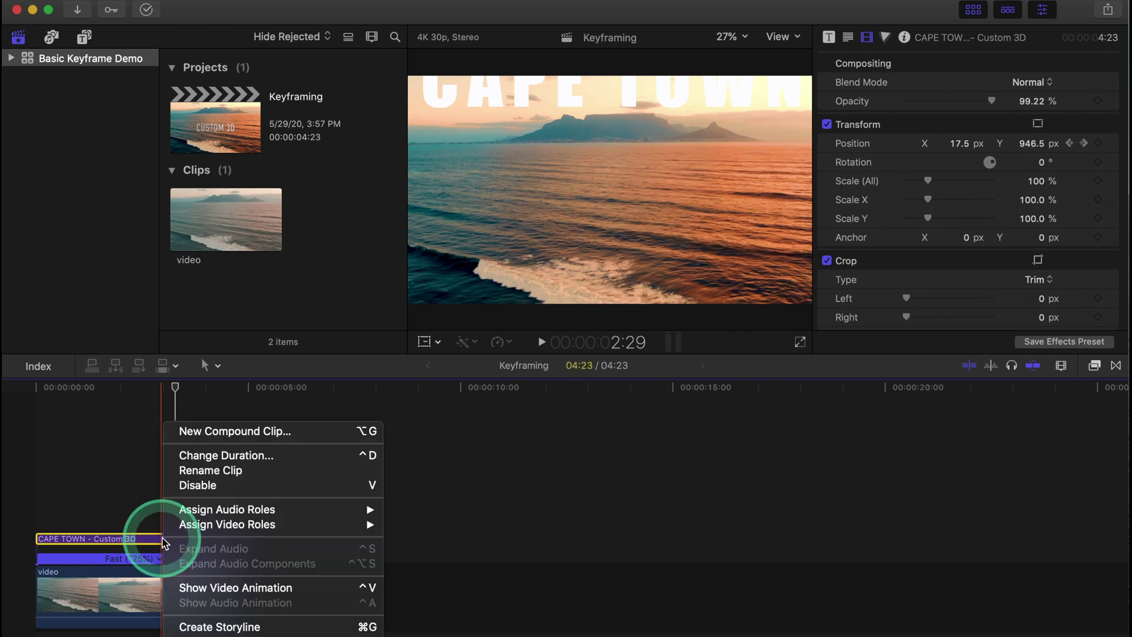
{"action": "left_click", "coordinate": [195, 588]}
Step: Zoom the timeline in on the title's Transform keyframes around 3:09 to 3:23
{"action": "key", "text": "super+equal"}
{"action": "key", "text": "super+equal"}
{"action": "key", "text": "super+equal"}
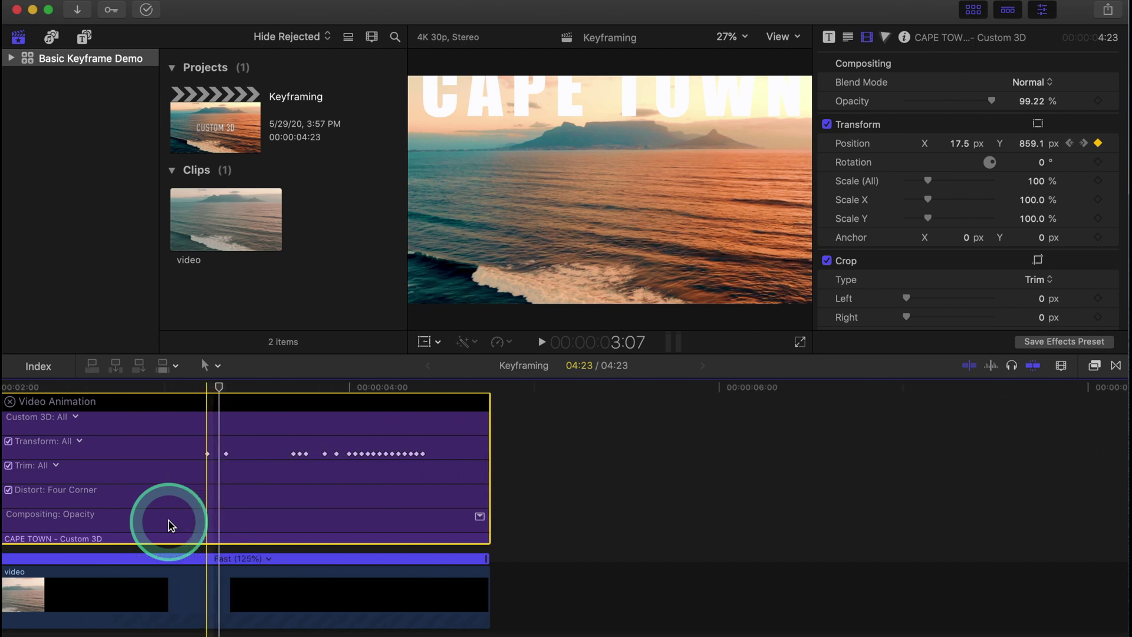
{"action": "left_click", "coordinate": [243, 451]}
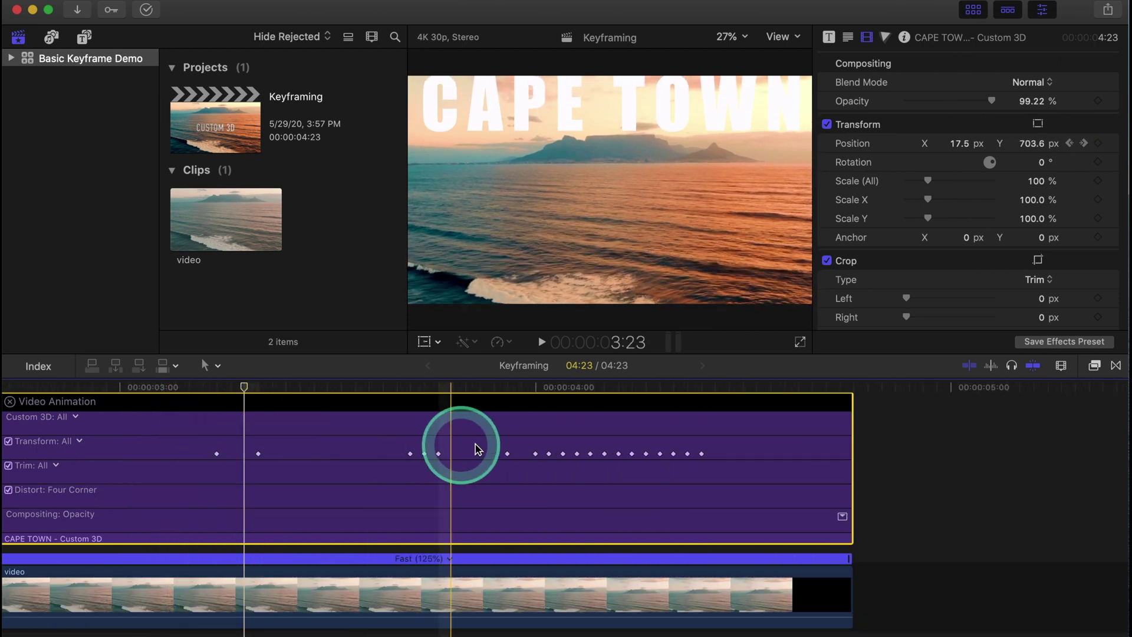
{"action": "left_click", "coordinate": [661, 455]}
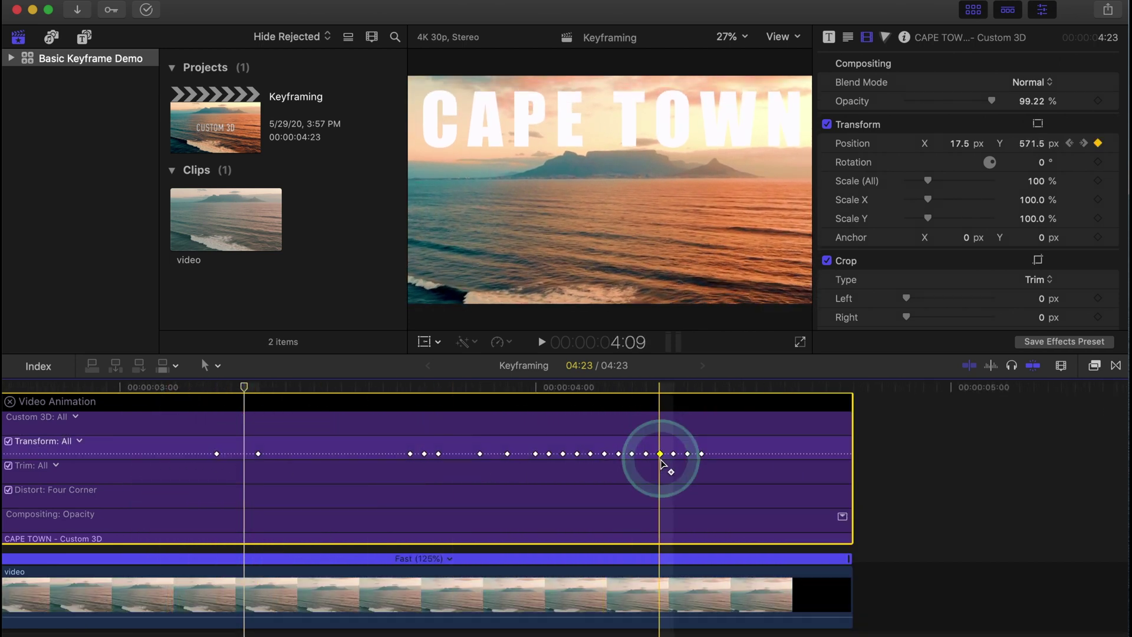
{"action": "left_click", "coordinate": [715, 518]}
{"action": "scroll", "coordinate": [710, 518], "scroll_direction": "left", "scroll_amount": 5}
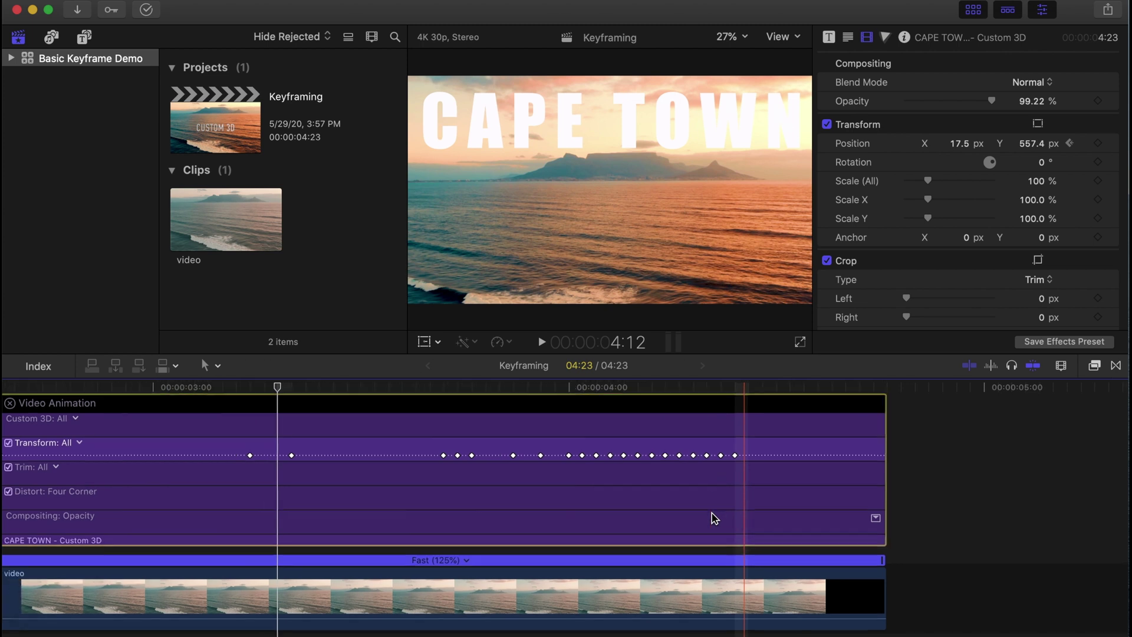
{"action": "left_click", "coordinate": [547, 500]}
Step: Select the slide's Transform keyframes from the first through the last, and return to the project start
{"action": "scroll", "coordinate": [531, 484], "scroll_direction": "left", "scroll_amount": 2}
{"action": "left_click", "coordinate": [460, 452]}
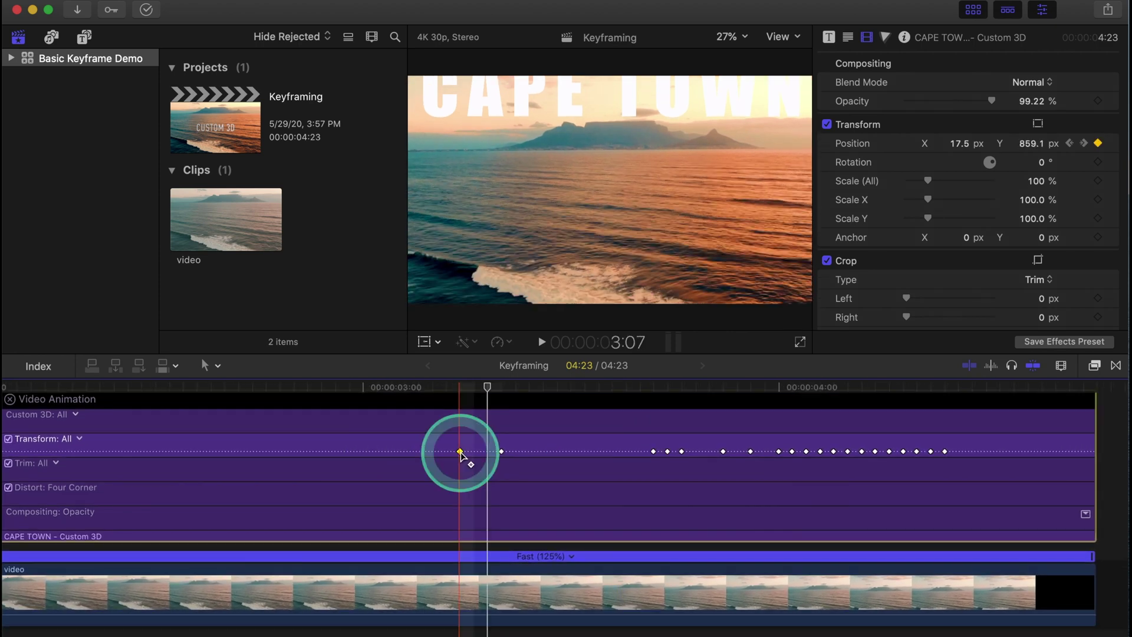
{"action": "left_click", "coordinate": [460, 452]}
{"action": "left_click", "coordinate": [844, 408]}
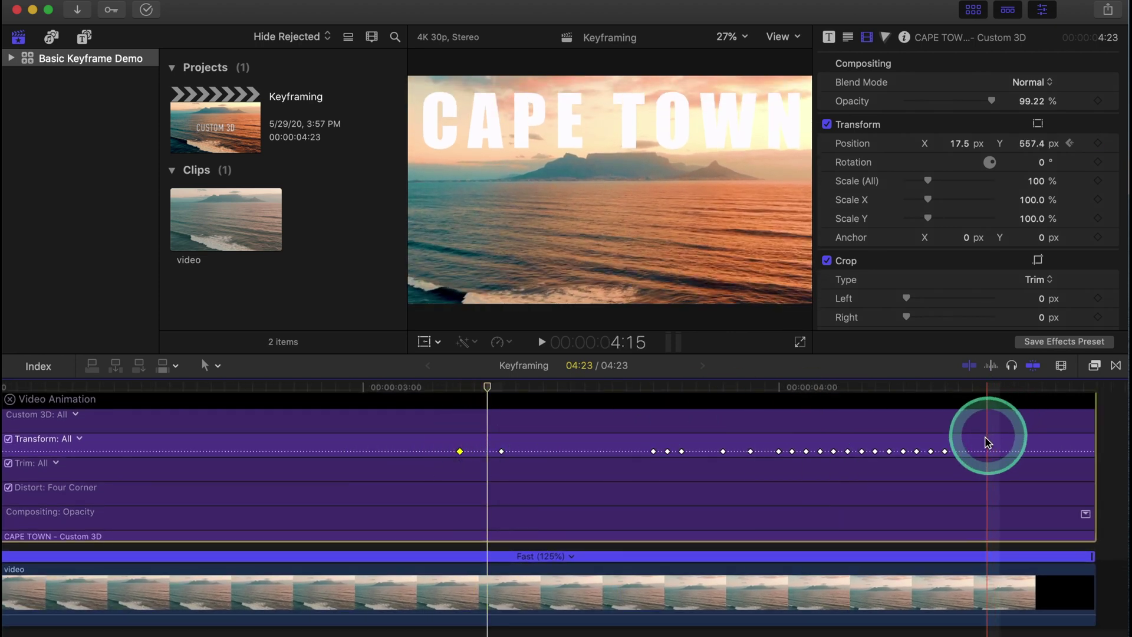
{"action": "left_click", "coordinate": [944, 452], "text": "shift"}
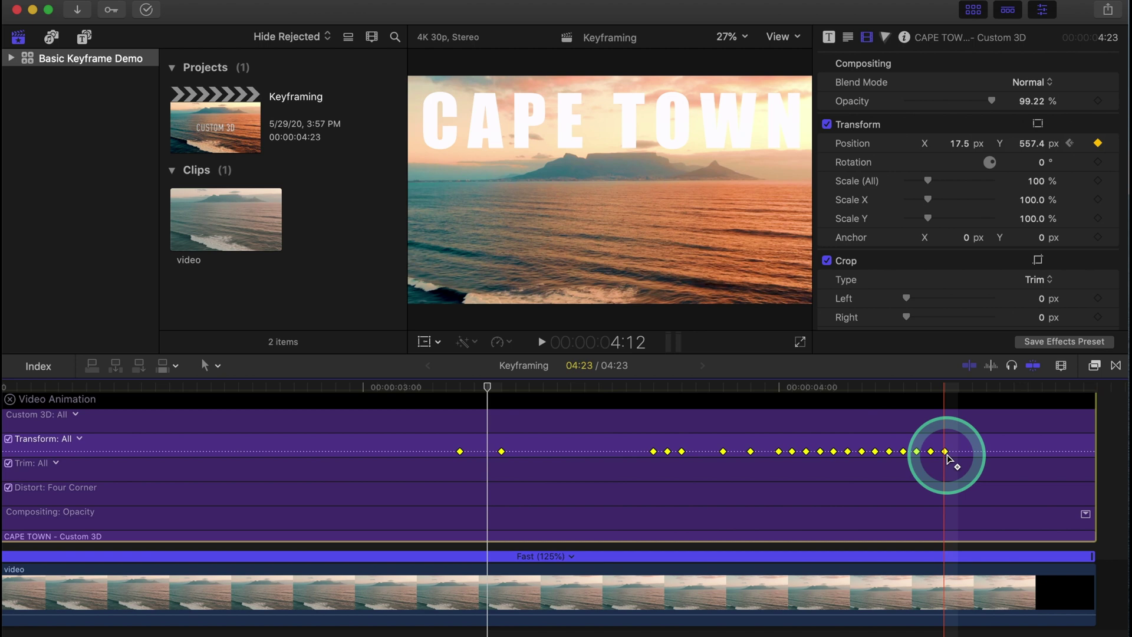
{"action": "left_click", "coordinate": [22, 391]}
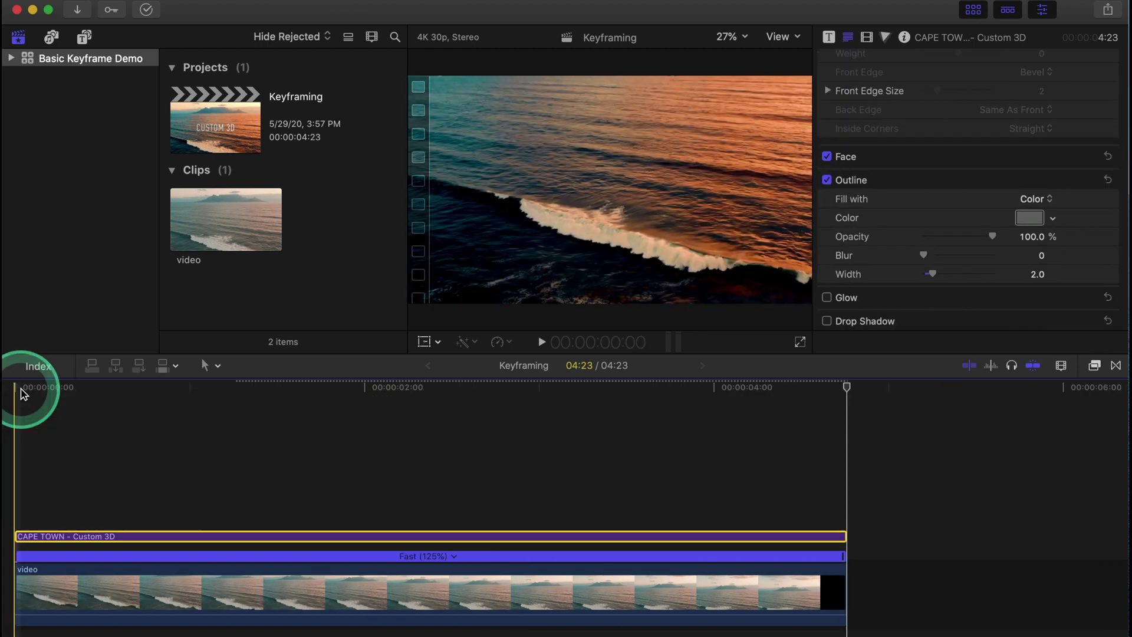